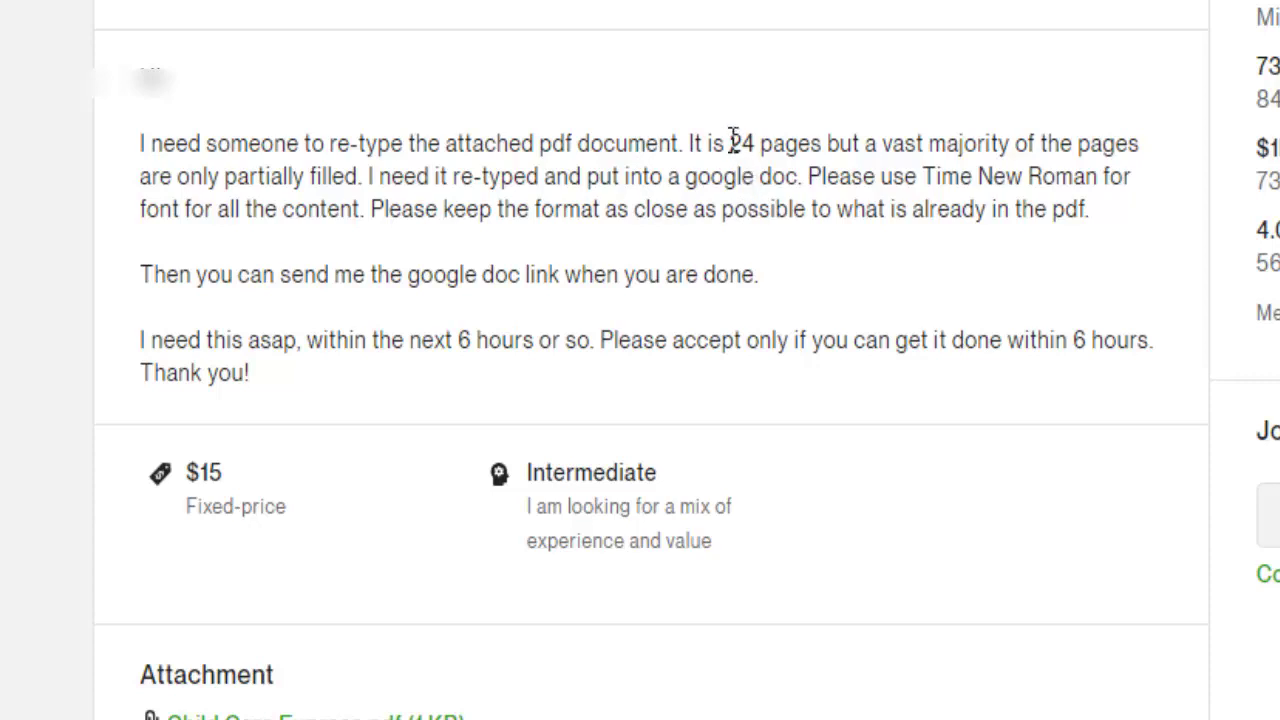
Highlight the job post's requirements: 24 pages, Times New Roman font, 'need this asap' and the 6-hour deadline.
{"action": "left_click_drag", "start_coordinate": [733, 140], "coordinate": [822, 143]}
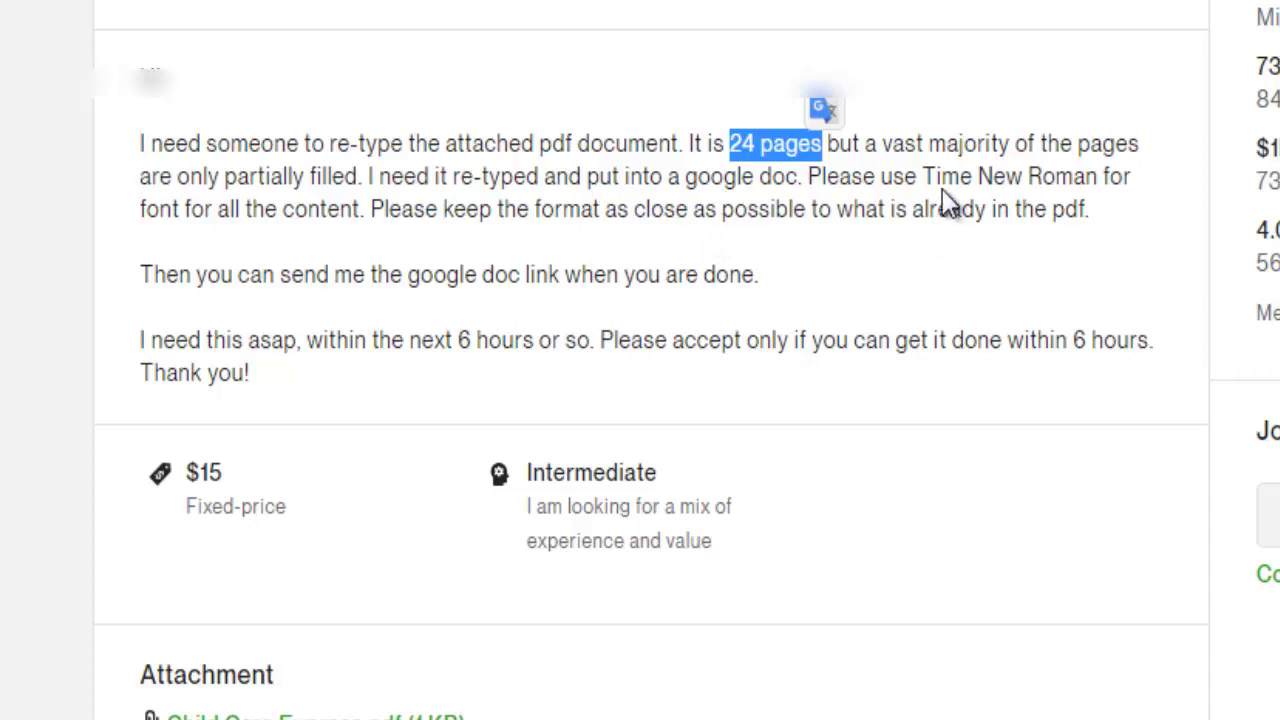
{"action": "left_click_drag", "start_coordinate": [920, 176], "coordinate": [1097, 176]}
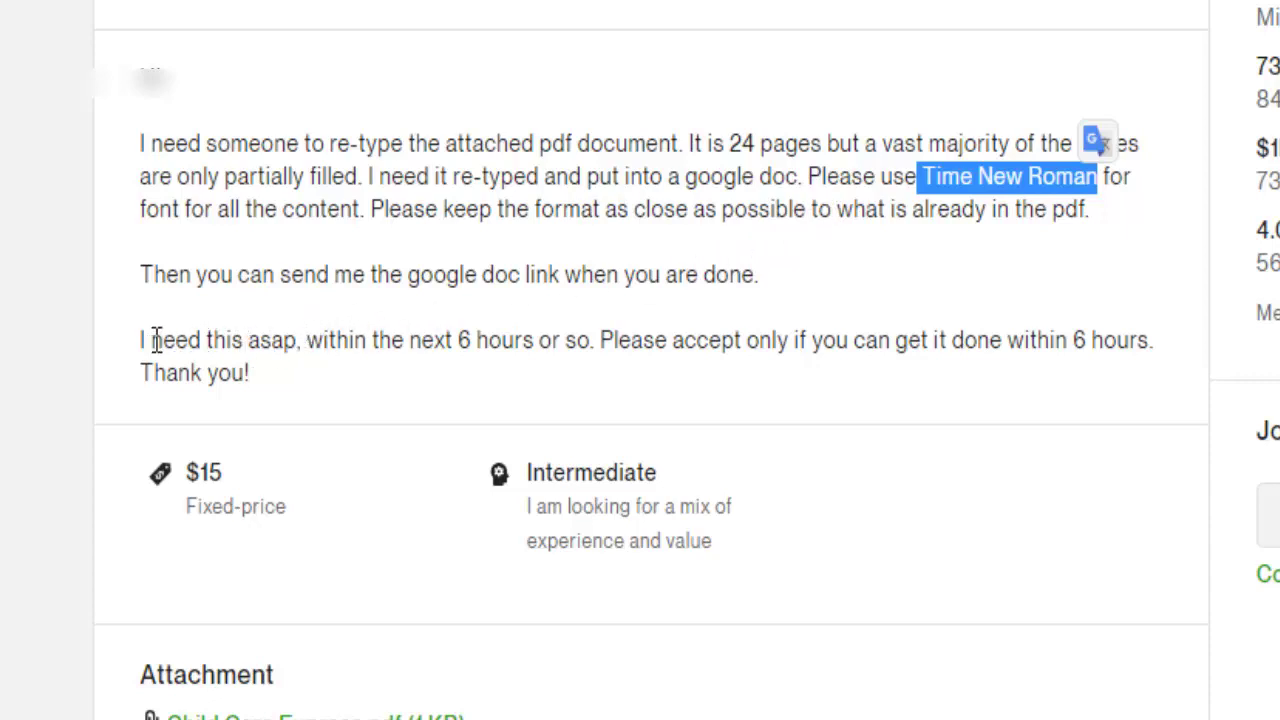
{"action": "left_click_drag", "start_coordinate": [154, 340], "coordinate": [297, 341]}
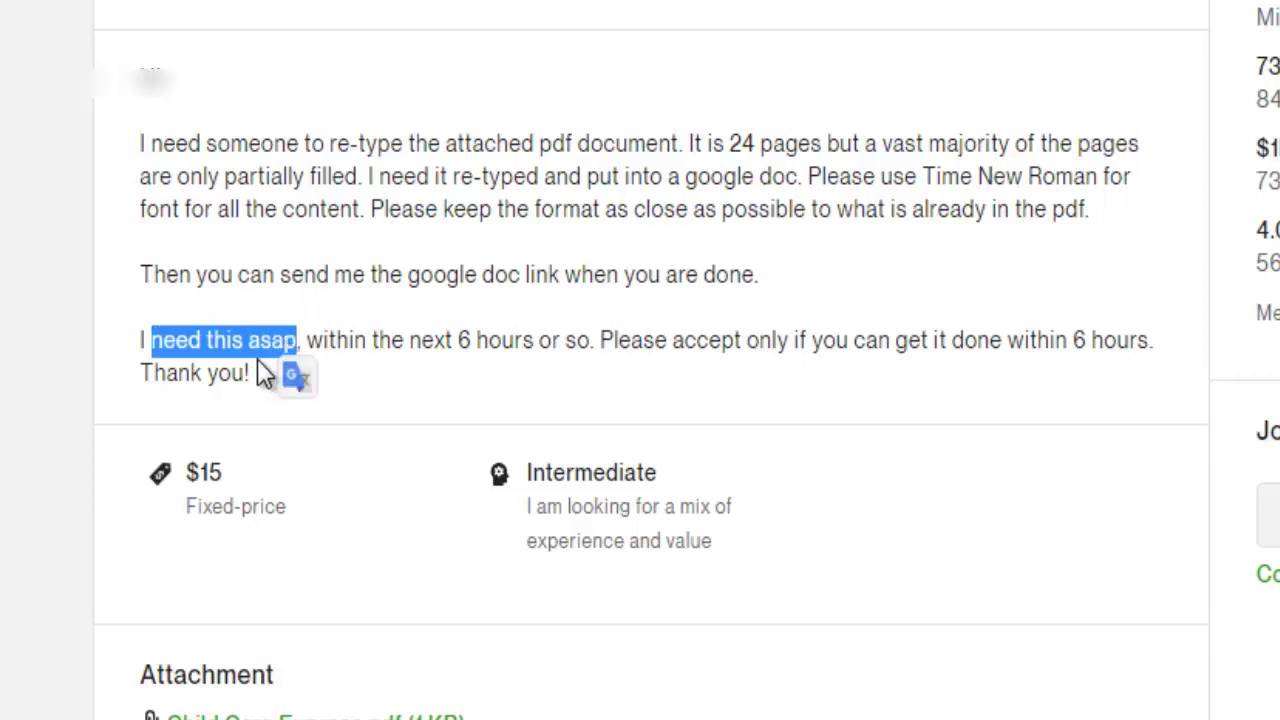
{"action": "left_click_drag", "start_coordinate": [452, 340], "coordinate": [533, 342]}
{"action": "left_click", "coordinate": [473, 381]}
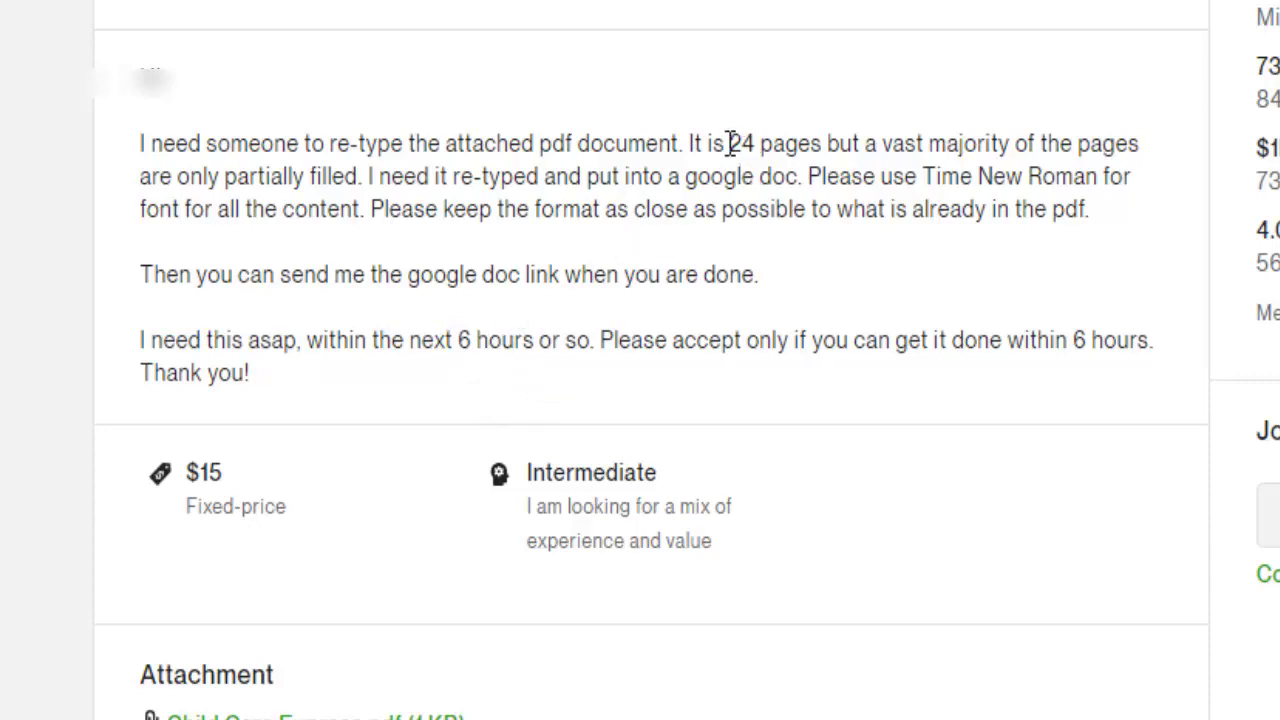
{"action": "left_click_drag", "start_coordinate": [727, 143], "coordinate": [824, 143]}
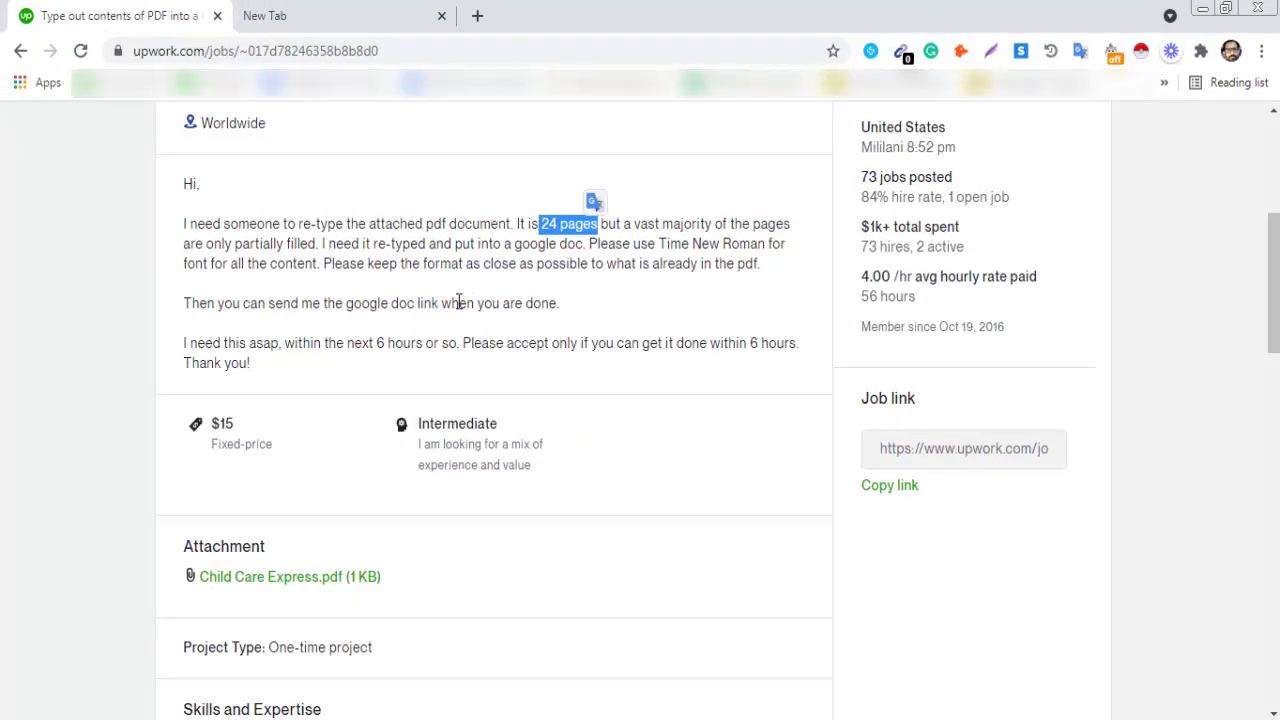
Go to prepostseo.com in the empty new tab and browse its tool list.
{"action": "left_click", "coordinate": [358, 12]}
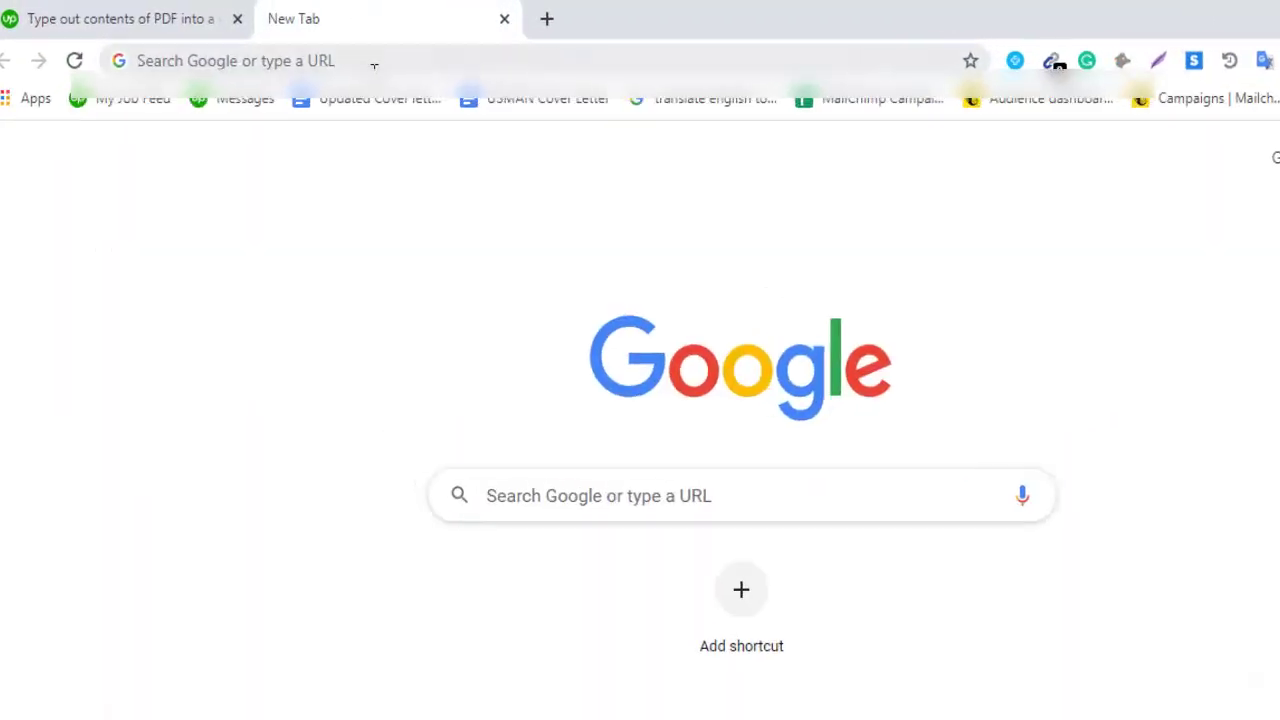
{"action": "left_click", "coordinate": [332, 58]}
{"action": "type", "text": "pr"}
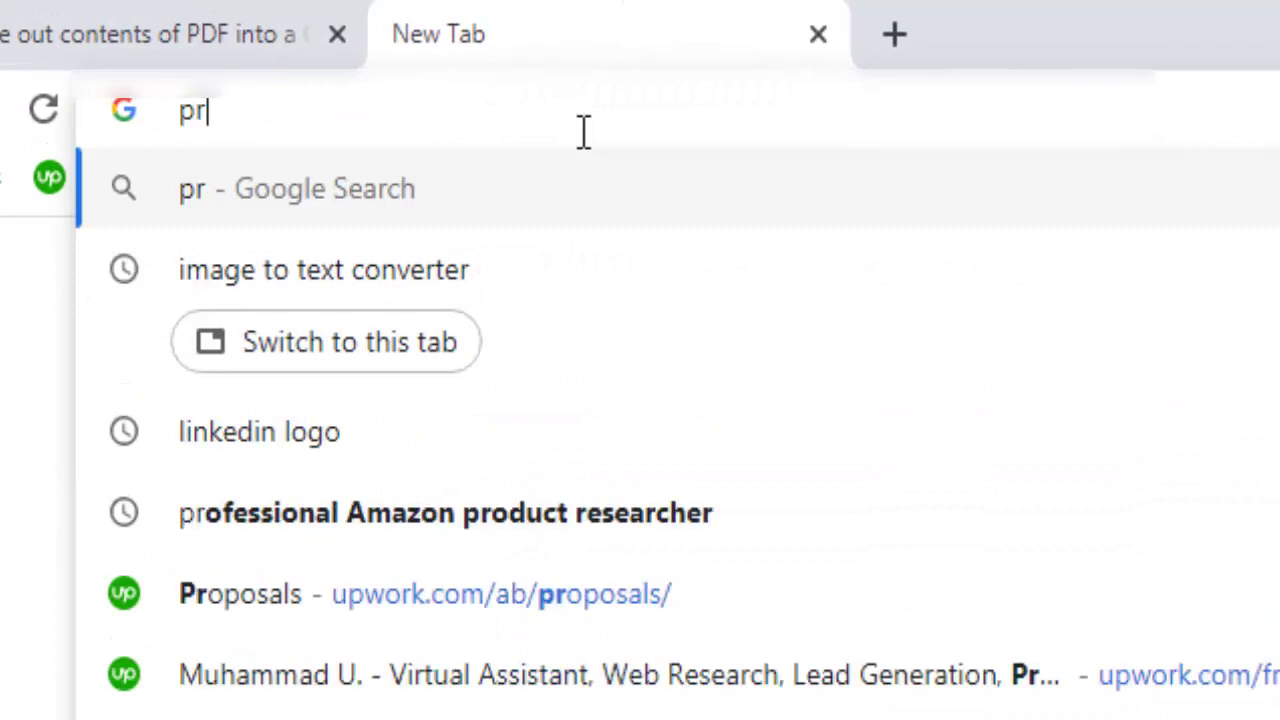
{"action": "type", "text": "e"}
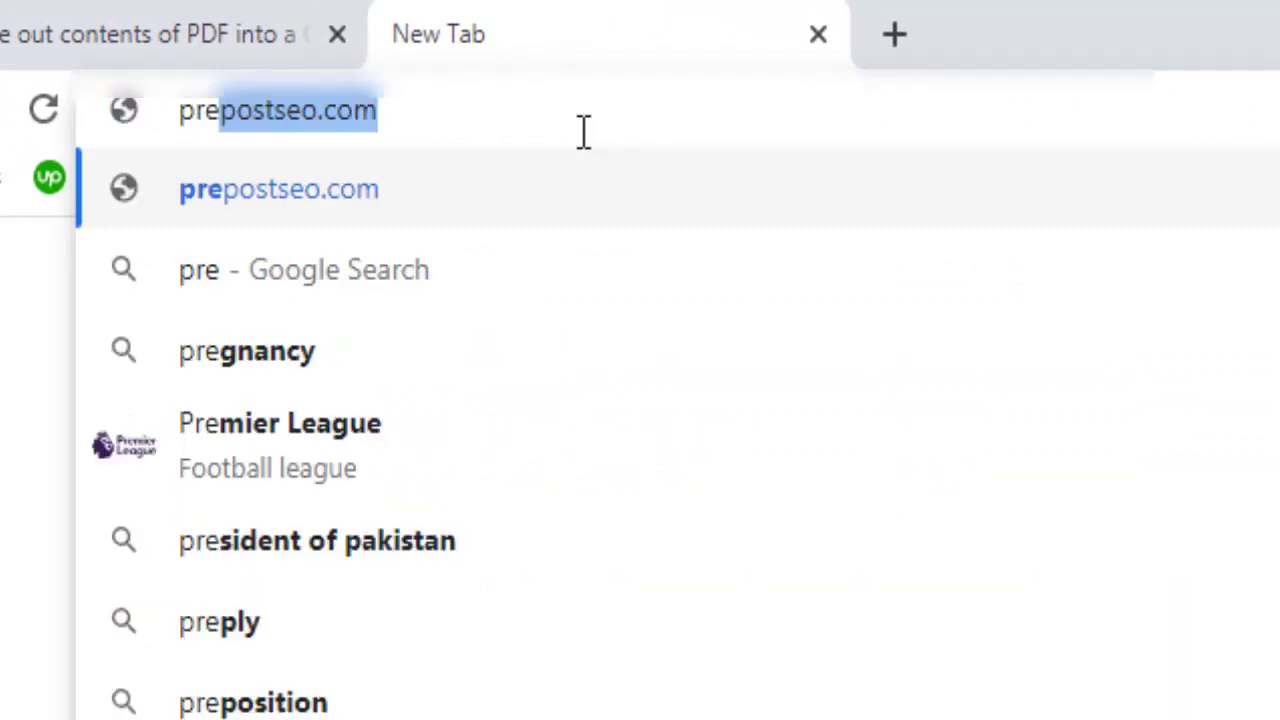
{"action": "key", "text": "Return"}
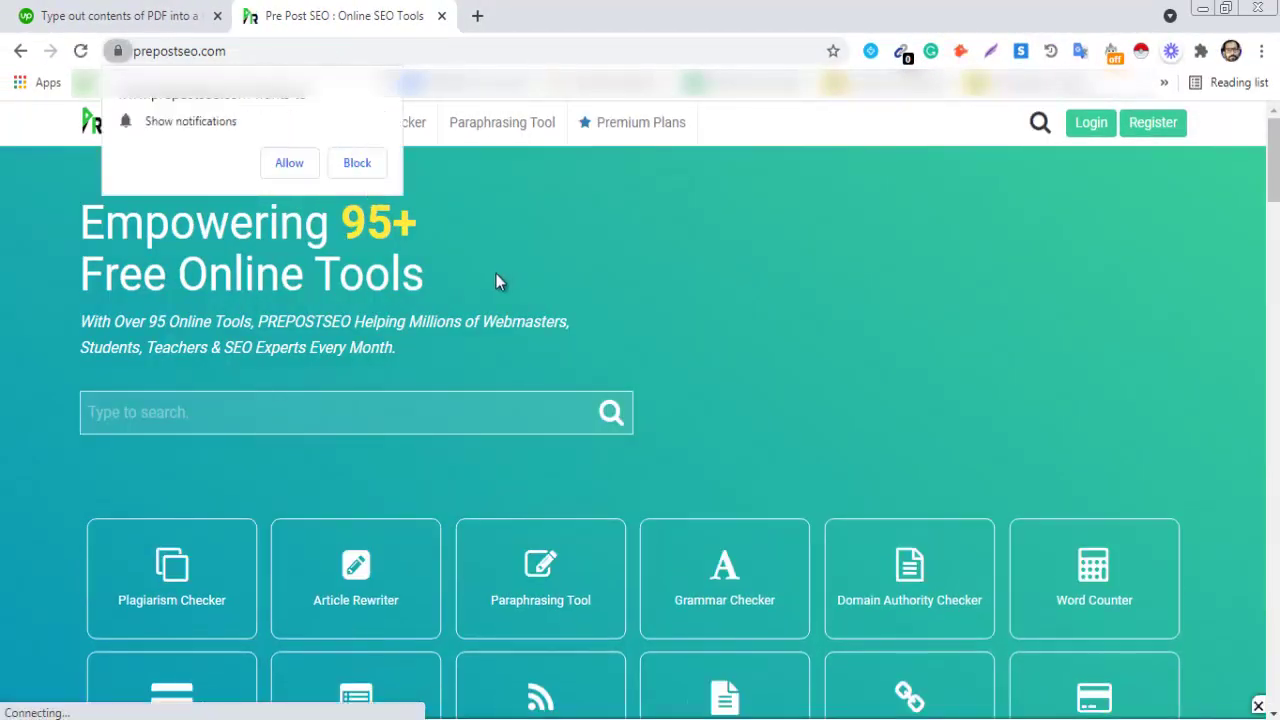
{"action": "scroll", "coordinate": [496, 280], "scroll_direction": "down", "scroll_amount": 2}
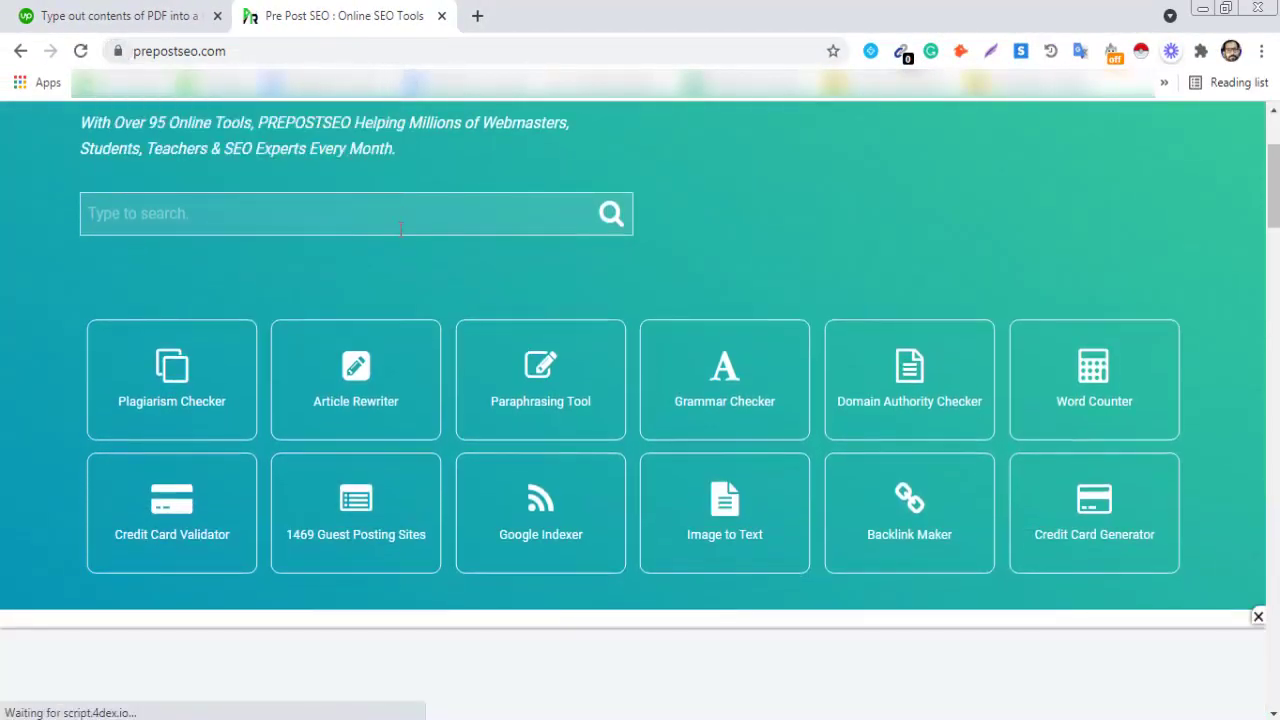
{"action": "scroll", "coordinate": [404, 274], "scroll_direction": "down", "scroll_amount": 1}
{"action": "scroll", "coordinate": [404, 300], "scroll_direction": "down", "scroll_amount": 2}
{"action": "scroll", "coordinate": [404, 351], "scroll_direction": "down", "scroll_amount": 1}
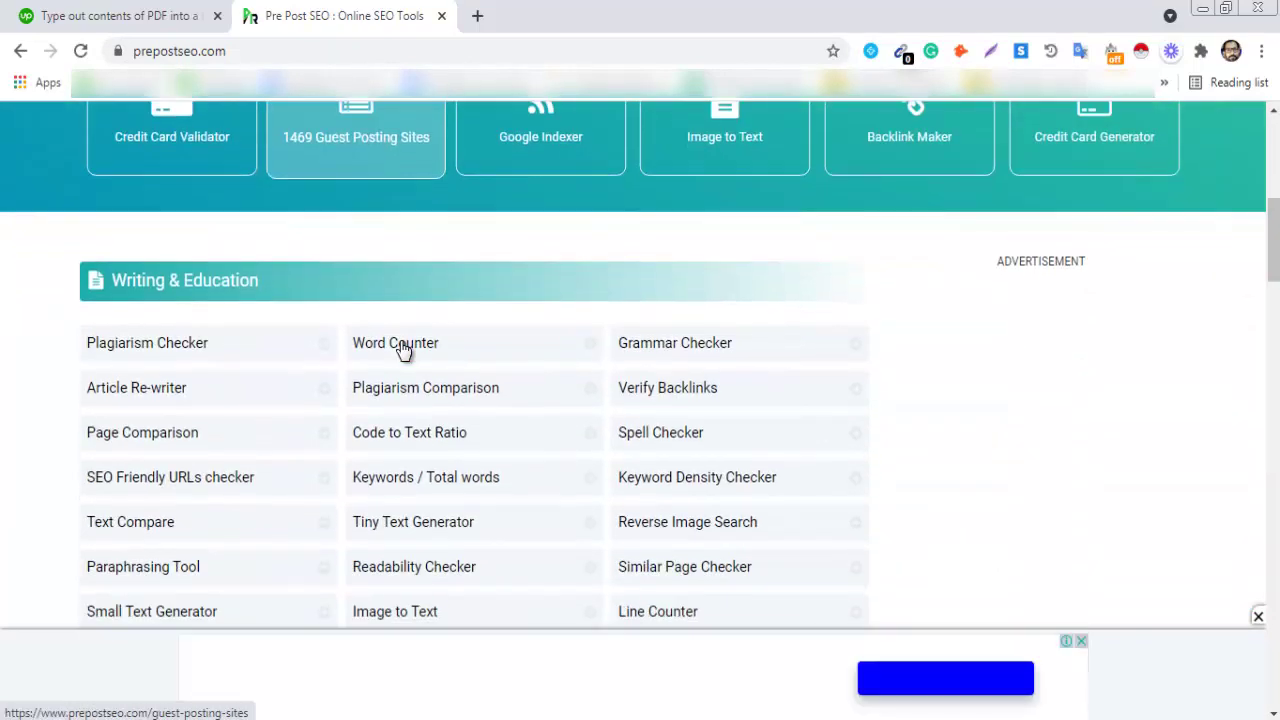
{"action": "scroll", "coordinate": [401, 352], "scroll_direction": "up", "scroll_amount": 4}
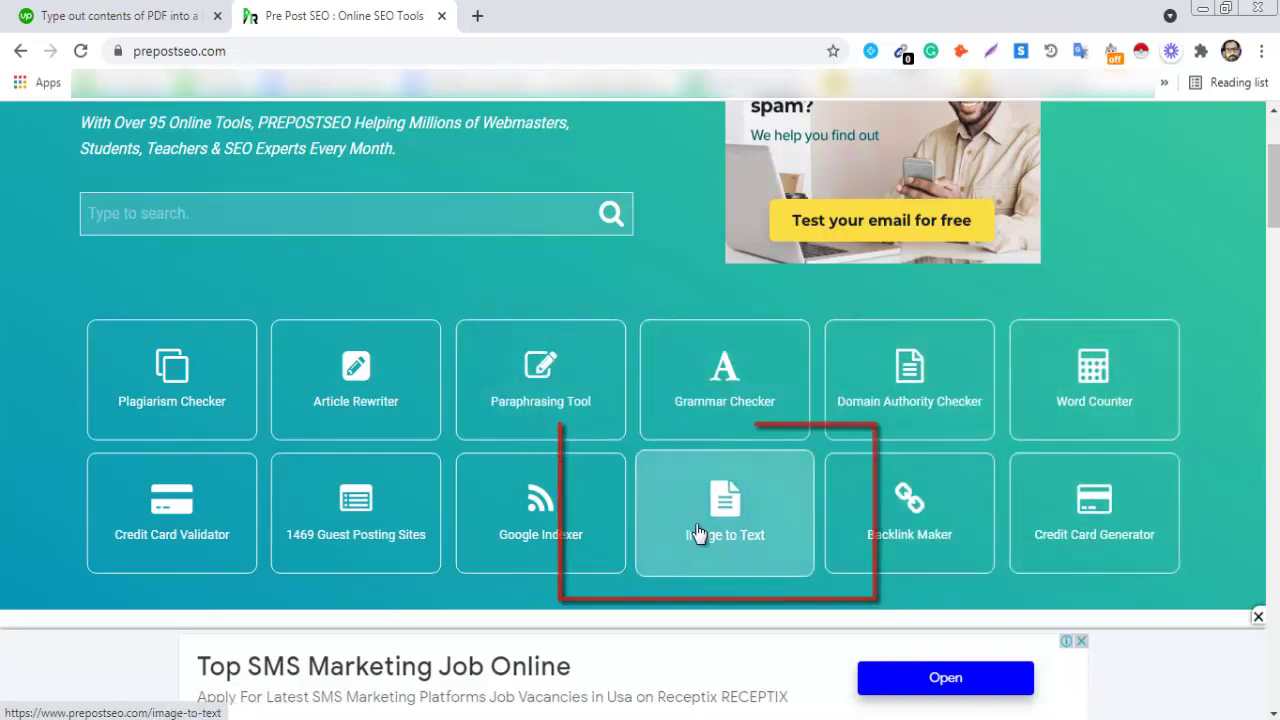
Open the Image to Text converter, block notifications, and bring the upload box into view.
{"action": "left_click", "coordinate": [756, 514]}
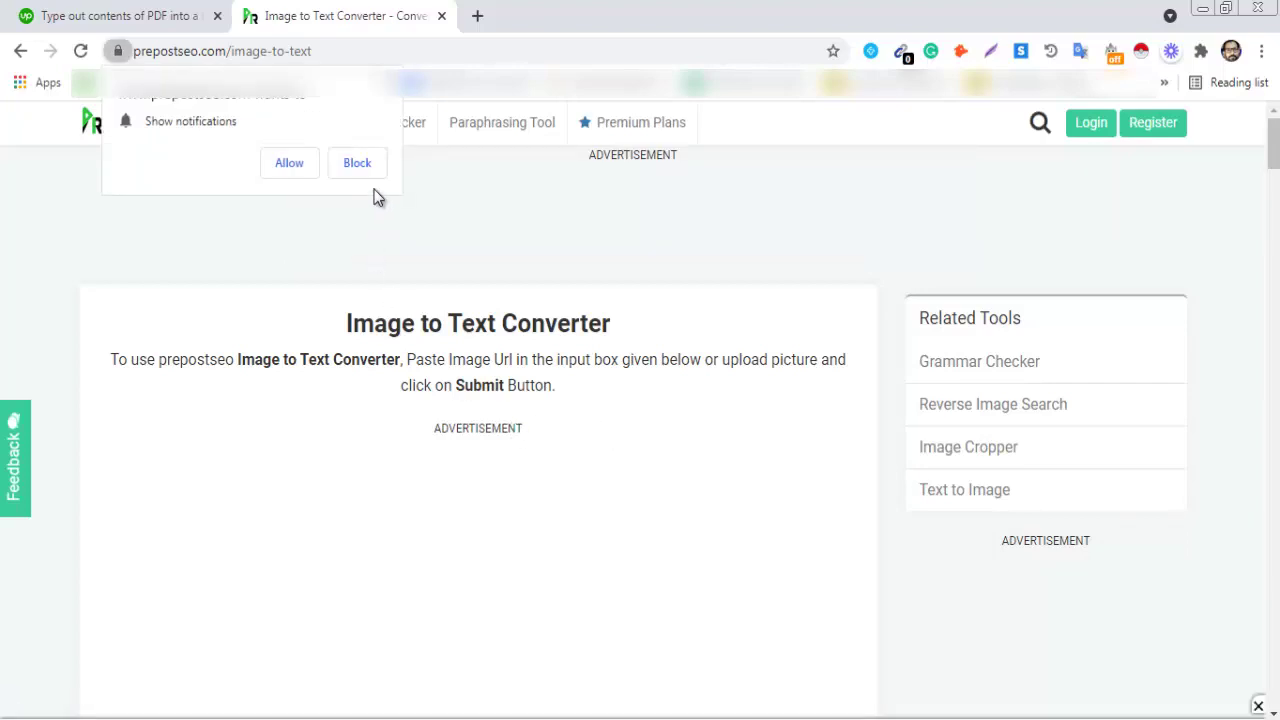
{"action": "left_click", "coordinate": [388, 80]}
{"action": "scroll", "coordinate": [447, 381], "scroll_direction": "down", "scroll_amount": 3}
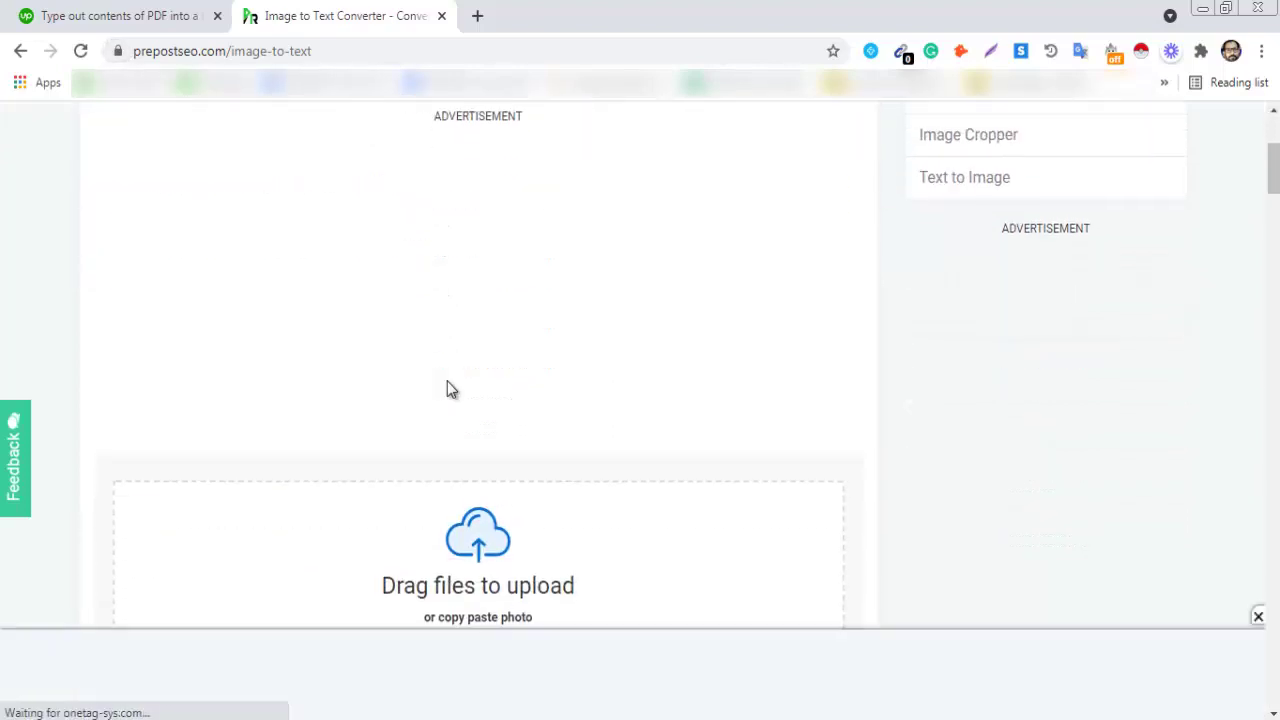
{"action": "scroll", "coordinate": [447, 388], "scroll_direction": "down", "scroll_amount": 3}
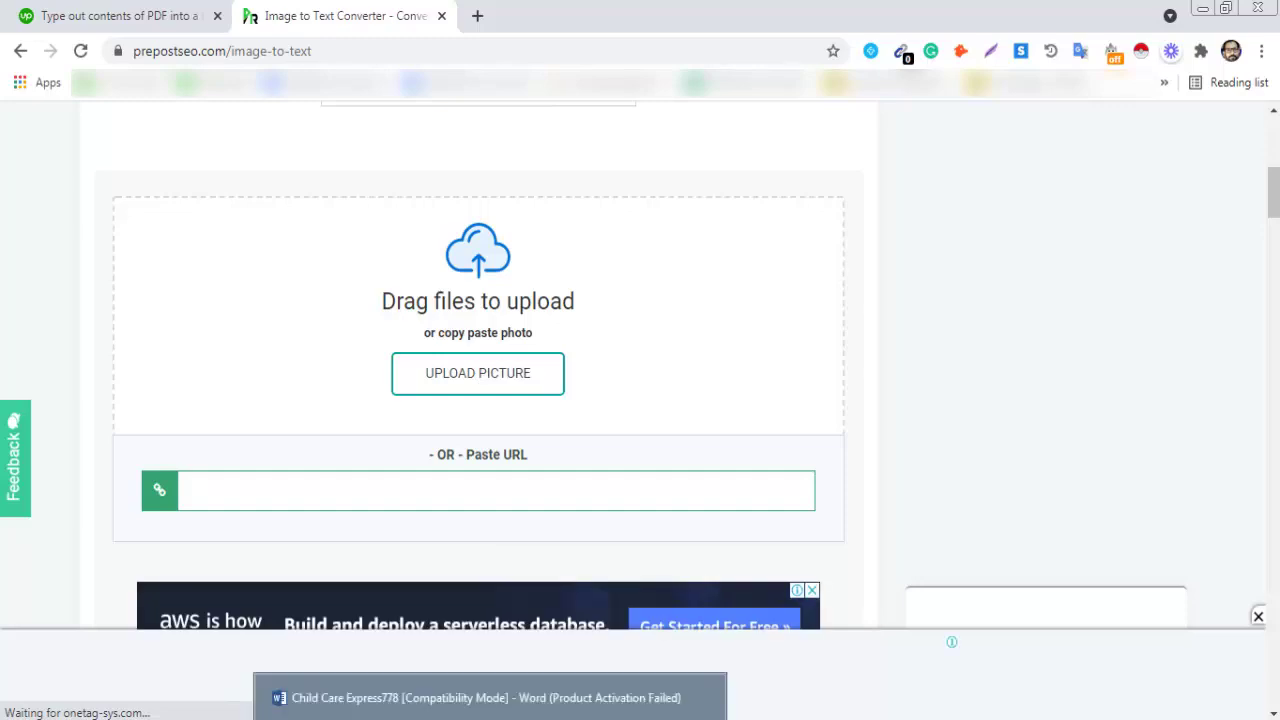
Bring up the Child Care Express document in Word and scroll down through its scanned pages.
{"action": "left_click", "coordinate": [440, 692]}
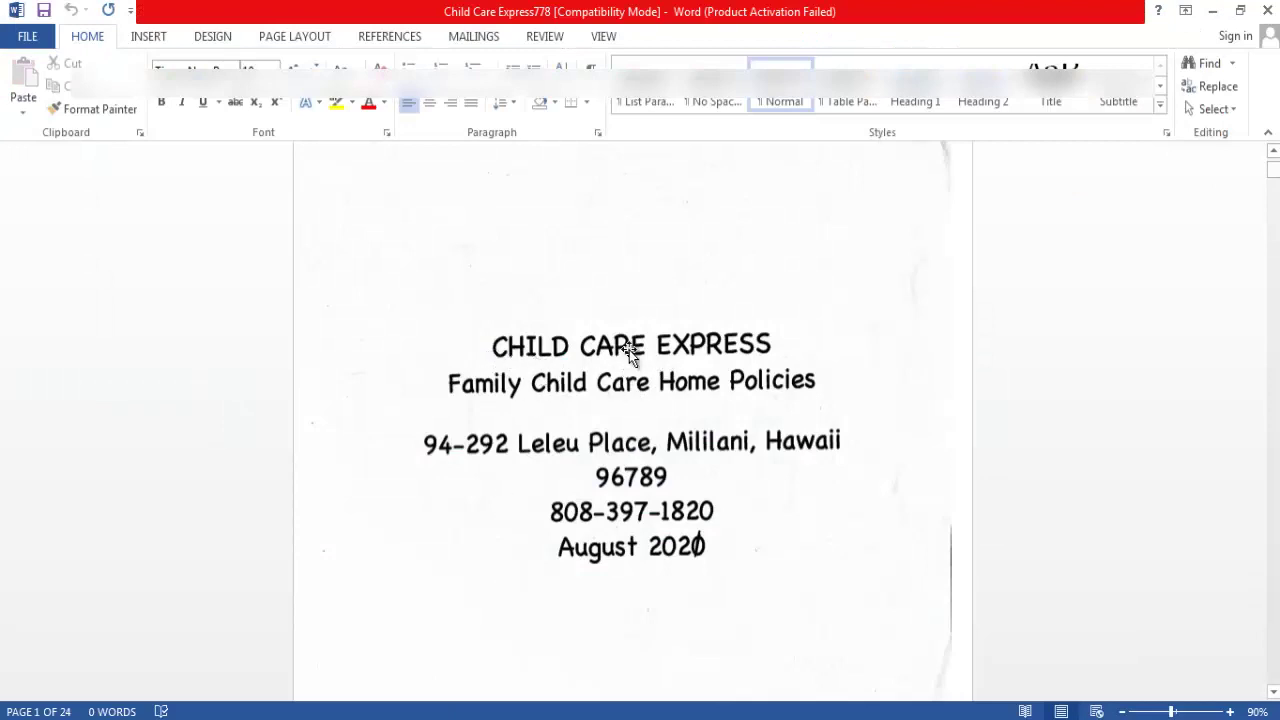
{"action": "scroll", "coordinate": [629, 350], "scroll_direction": "down", "scroll_amount": 3}
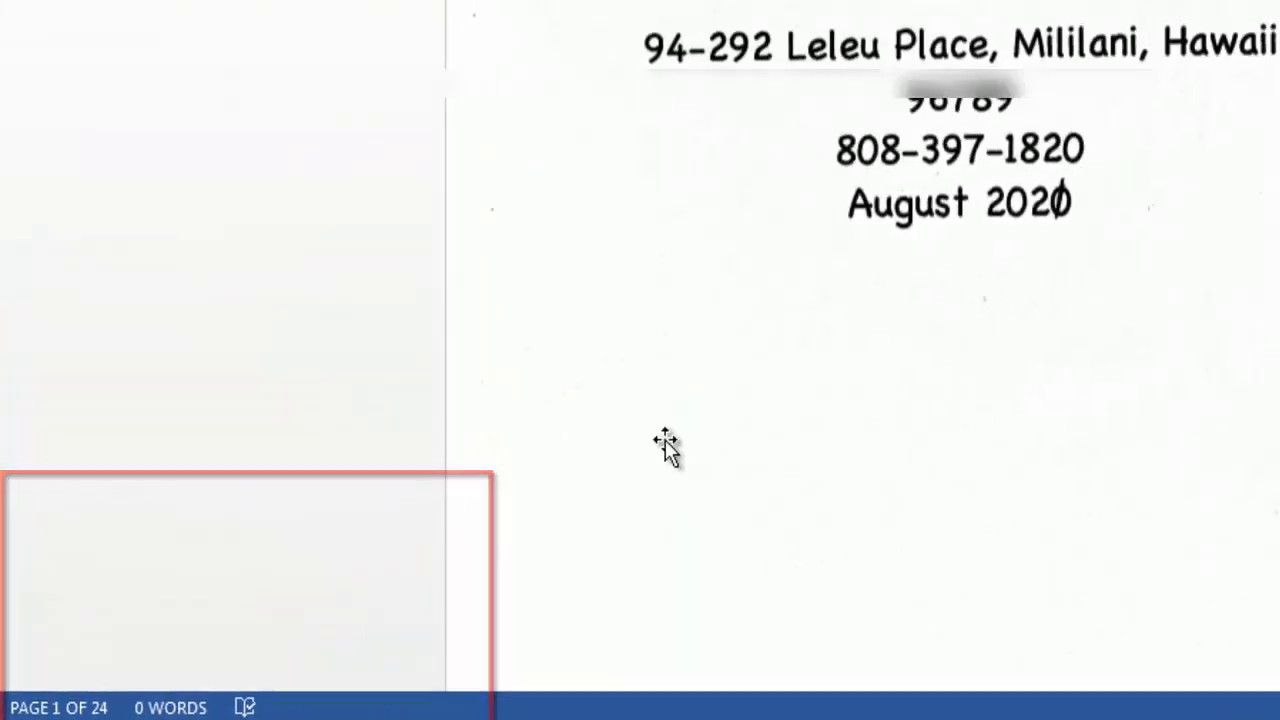
{"action": "scroll", "coordinate": [635, 383], "scroll_direction": "down", "scroll_amount": 3}
{"action": "scroll", "coordinate": [635, 383], "scroll_direction": "down", "scroll_amount": 4}
{"action": "scroll", "coordinate": [635, 383], "scroll_direction": "down", "scroll_amount": 4}
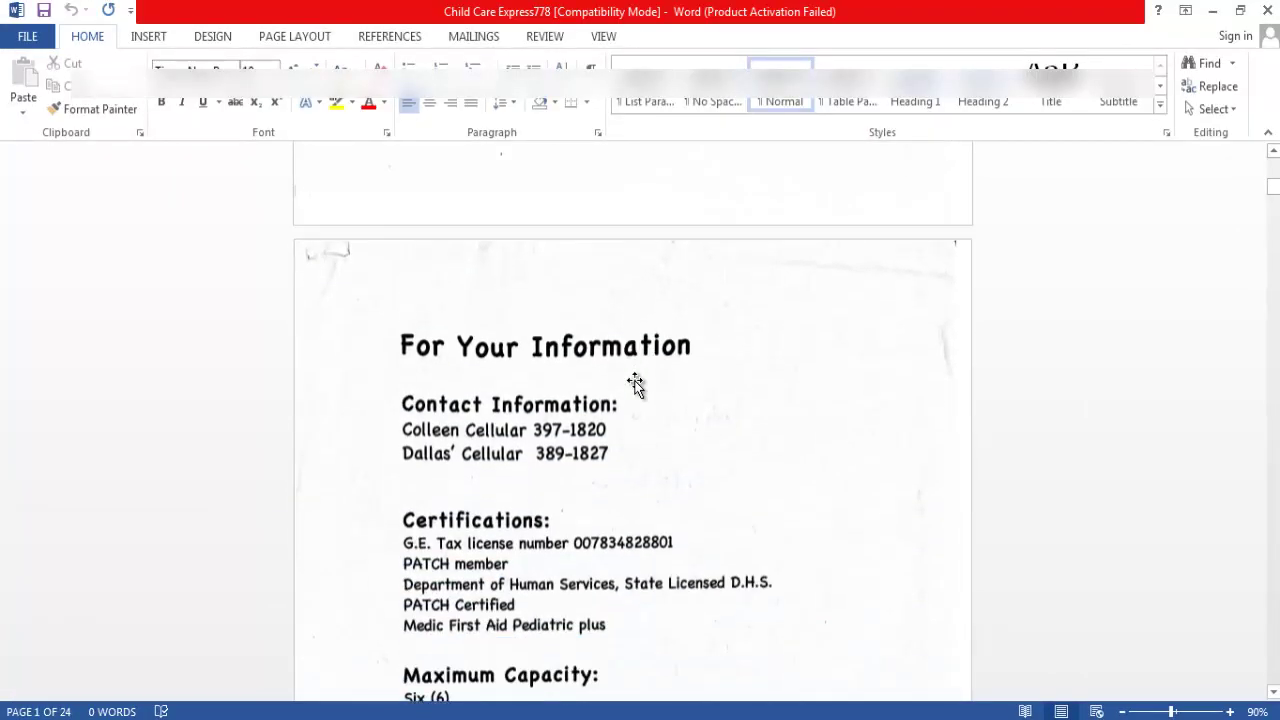
{"action": "scroll", "coordinate": [634, 384], "scroll_direction": "down", "scroll_amount": 3}
{"action": "scroll", "coordinate": [634, 384], "scroll_direction": "down", "scroll_amount": 3}
{"action": "scroll", "coordinate": [634, 384], "scroll_direction": "down", "scroll_amount": 4}
{"action": "scroll", "coordinate": [634, 384], "scroll_direction": "down", "scroll_amount": 4}
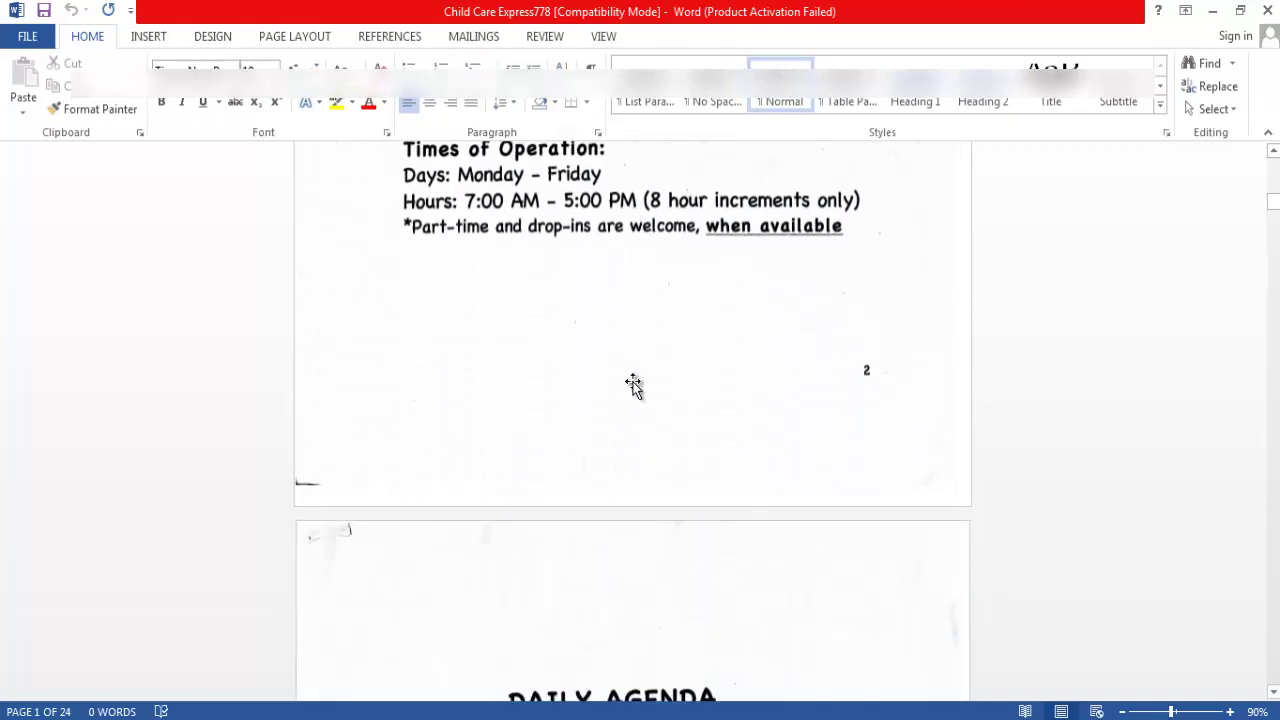
{"action": "scroll", "coordinate": [633, 384], "scroll_direction": "down", "scroll_amount": 4}
{"action": "scroll", "coordinate": [633, 384], "scroll_direction": "down", "scroll_amount": 5}
{"action": "scroll", "coordinate": [633, 384], "scroll_direction": "down", "scroll_amount": 3}
{"action": "scroll", "coordinate": [633, 384], "scroll_direction": "down", "scroll_amount": 5}
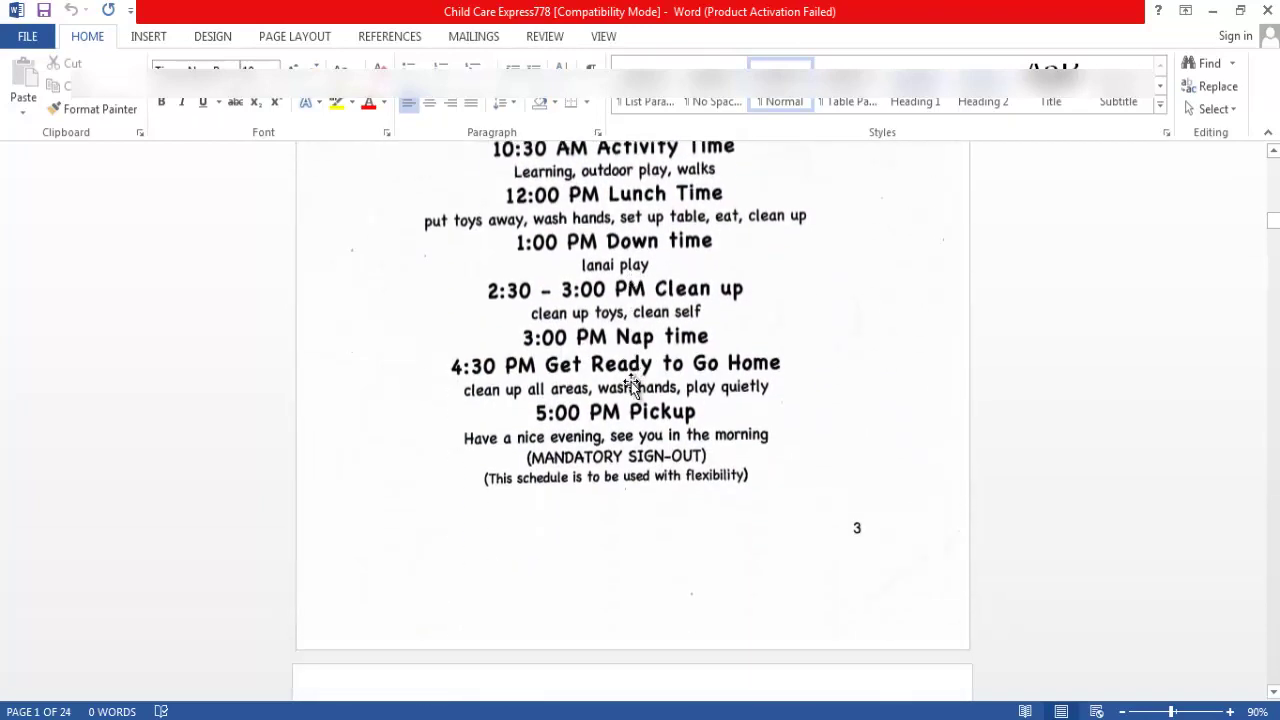
{"action": "scroll", "coordinate": [631, 382], "scroll_direction": "down", "scroll_amount": 2}
{"action": "scroll", "coordinate": [632, 384], "scroll_direction": "down", "scroll_amount": 3}
{"action": "scroll", "coordinate": [632, 385], "scroll_direction": "down", "scroll_amount": 4}
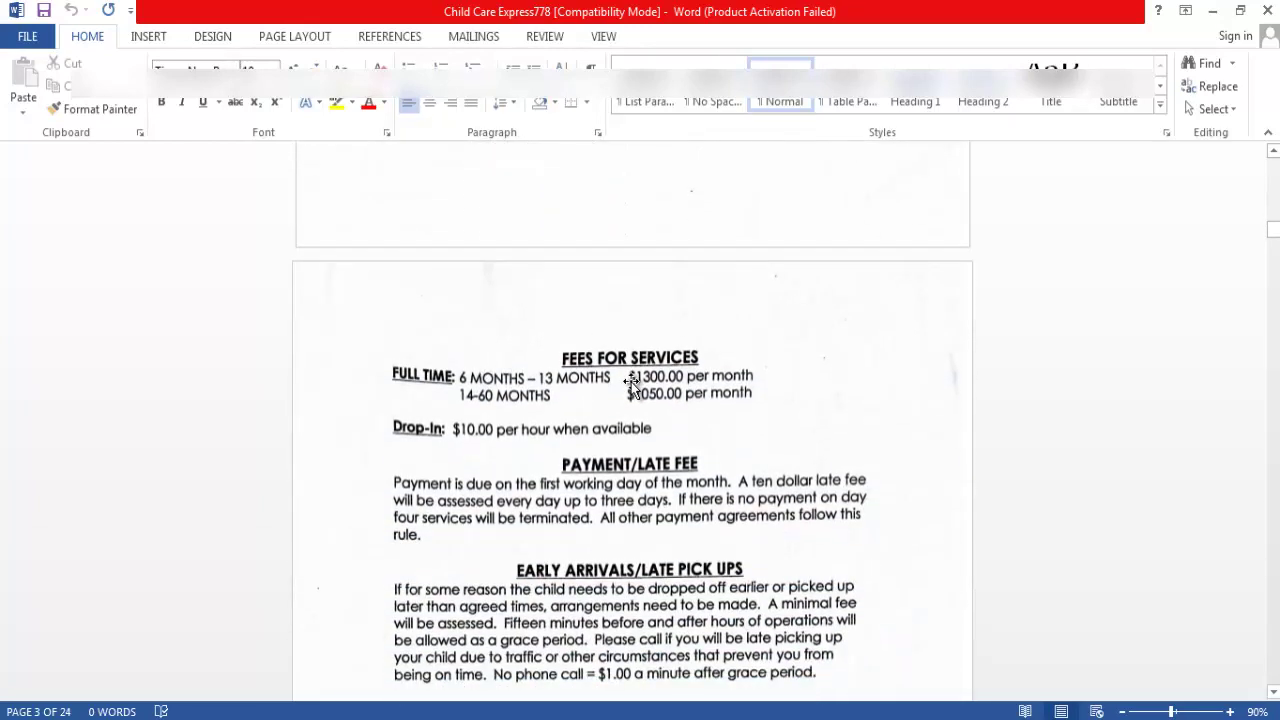
{"action": "scroll", "coordinate": [631, 382], "scroll_direction": "down", "scroll_amount": 4}
{"action": "scroll", "coordinate": [631, 382], "scroll_direction": "down", "scroll_amount": 3}
{"action": "scroll", "coordinate": [630, 383], "scroll_direction": "down", "scroll_amount": 4}
{"action": "scroll", "coordinate": [626, 384], "scroll_direction": "down", "scroll_amount": 4}
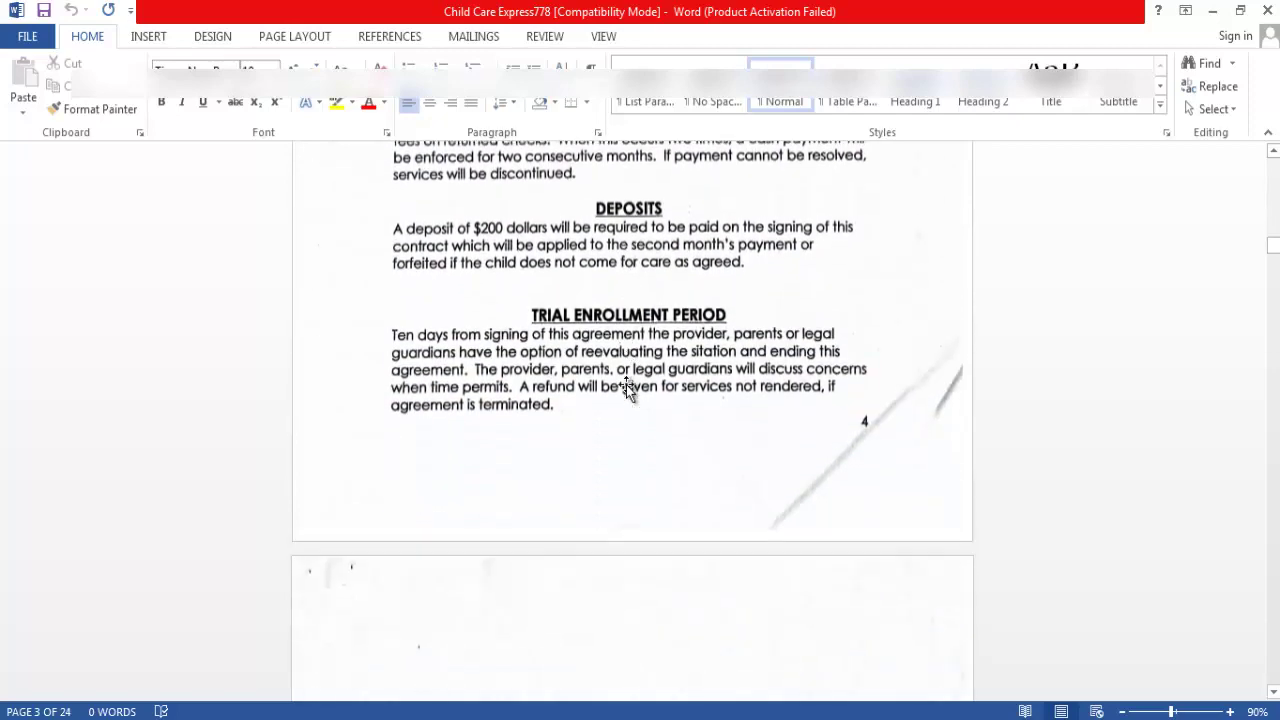
Scroll back to the start of the Daily Agenda page, then show Chrome's window list.
{"action": "scroll", "coordinate": [626, 384], "scroll_direction": "up", "scroll_amount": 4}
{"action": "scroll", "coordinate": [626, 384], "scroll_direction": "up", "scroll_amount": 5}
{"action": "scroll", "coordinate": [626, 384], "scroll_direction": "up", "scroll_amount": 5}
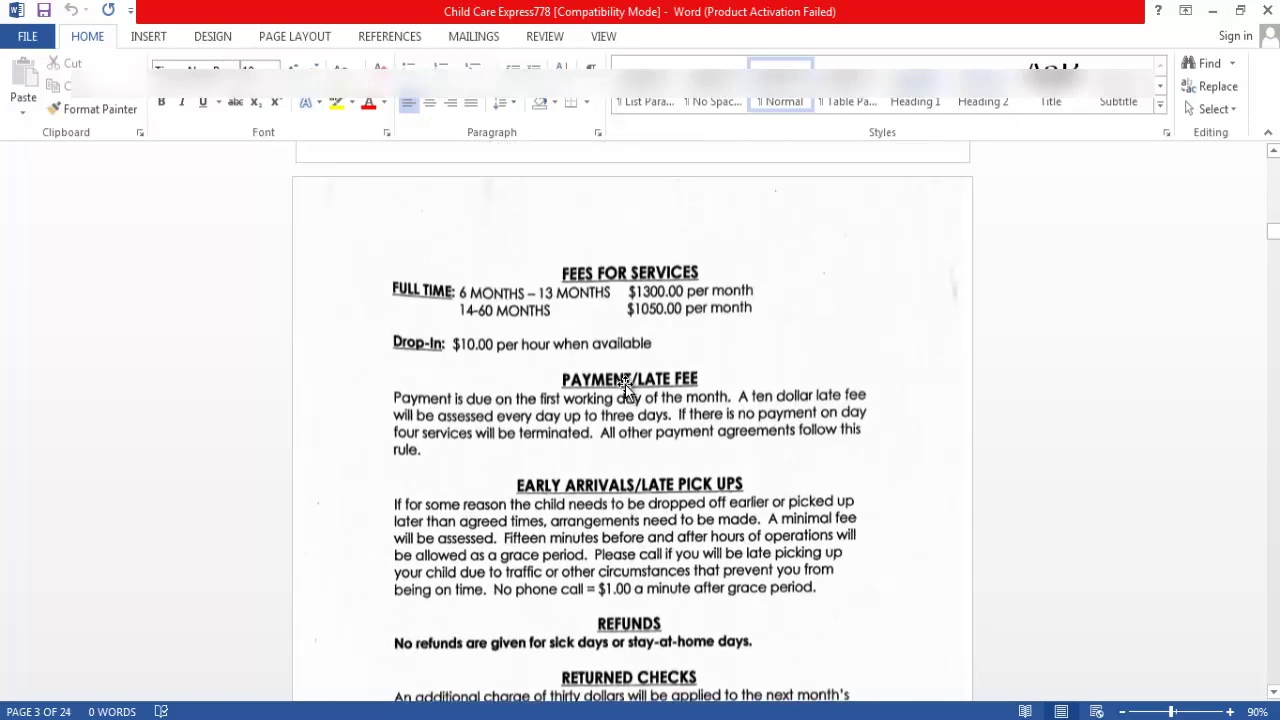
{"action": "scroll", "coordinate": [625, 384], "scroll_direction": "up", "scroll_amount": 4}
{"action": "scroll", "coordinate": [625, 384], "scroll_direction": "up", "scroll_amount": 4}
{"action": "scroll", "coordinate": [625, 384], "scroll_direction": "up", "scroll_amount": 5}
{"action": "scroll", "coordinate": [625, 384], "scroll_direction": "up", "scroll_amount": 3}
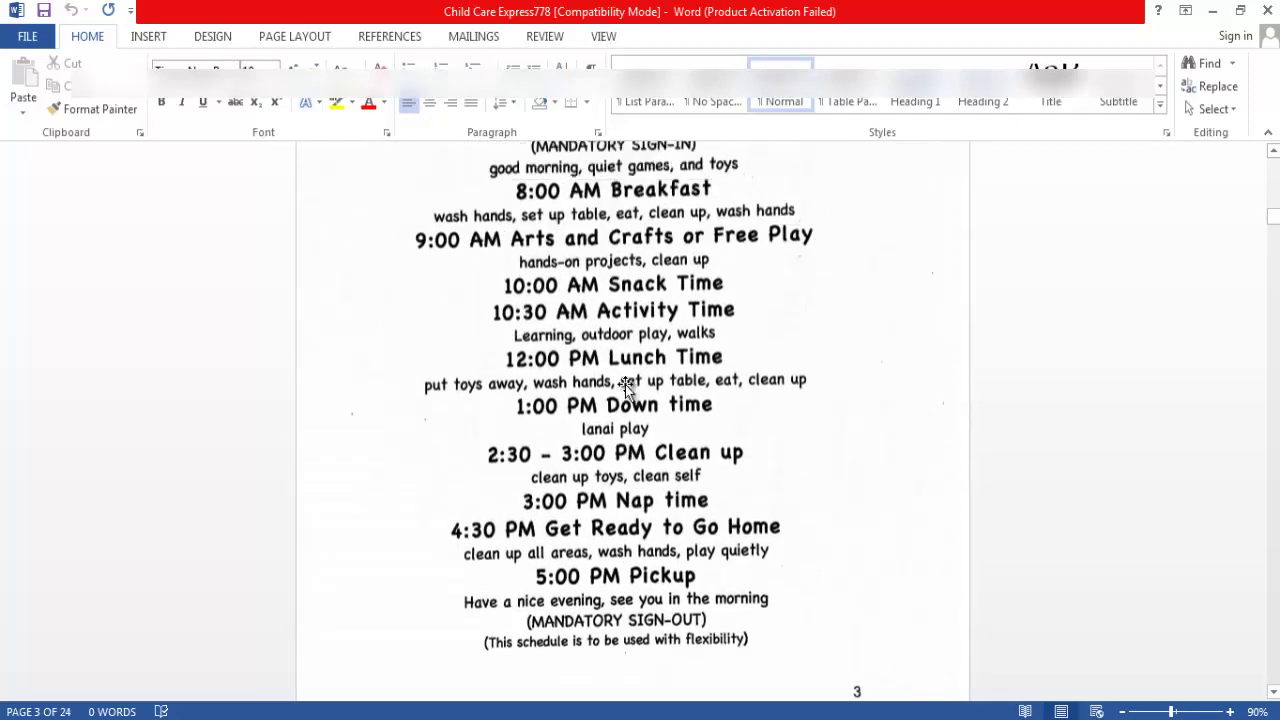
{"action": "scroll", "coordinate": [625, 384], "scroll_direction": "up", "scroll_amount": 2}
{"action": "scroll", "coordinate": [625, 384], "scroll_direction": "up", "scroll_amount": 5}
{"action": "scroll", "coordinate": [625, 384], "scroll_direction": "up", "scroll_amount": 4}
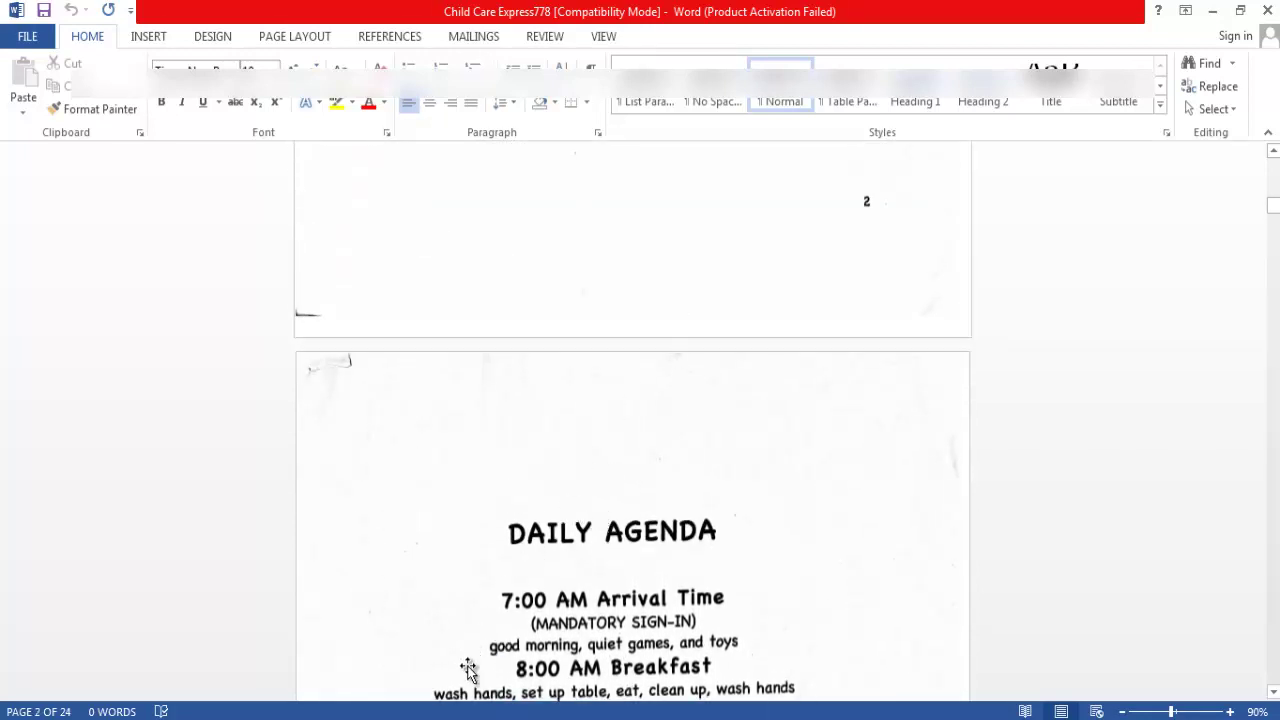
{"action": "left_click", "coordinate": [316, 719]}
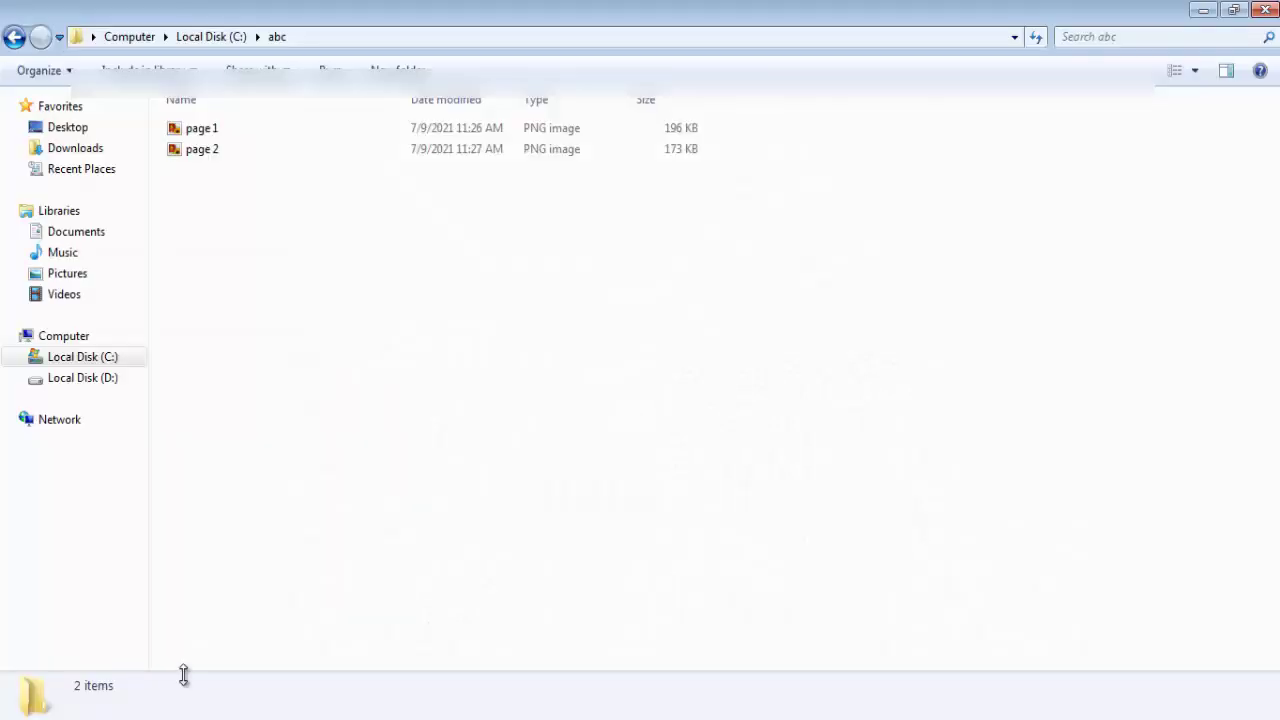
Drag the page 1 PNG from the abc folder into the converter's upload area.
{"action": "left_click", "coordinate": [362, 134]}
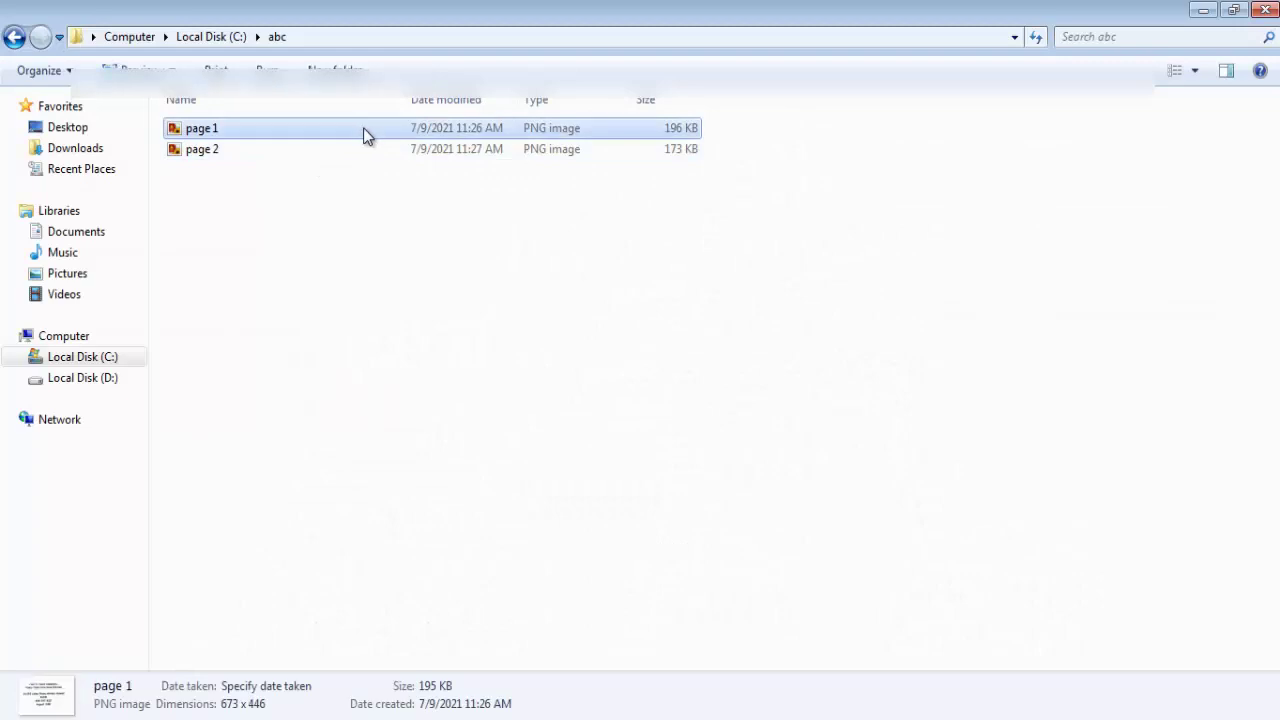
{"action": "left_click_drag", "start_coordinate": [365, 135], "coordinate": [330, 705]}
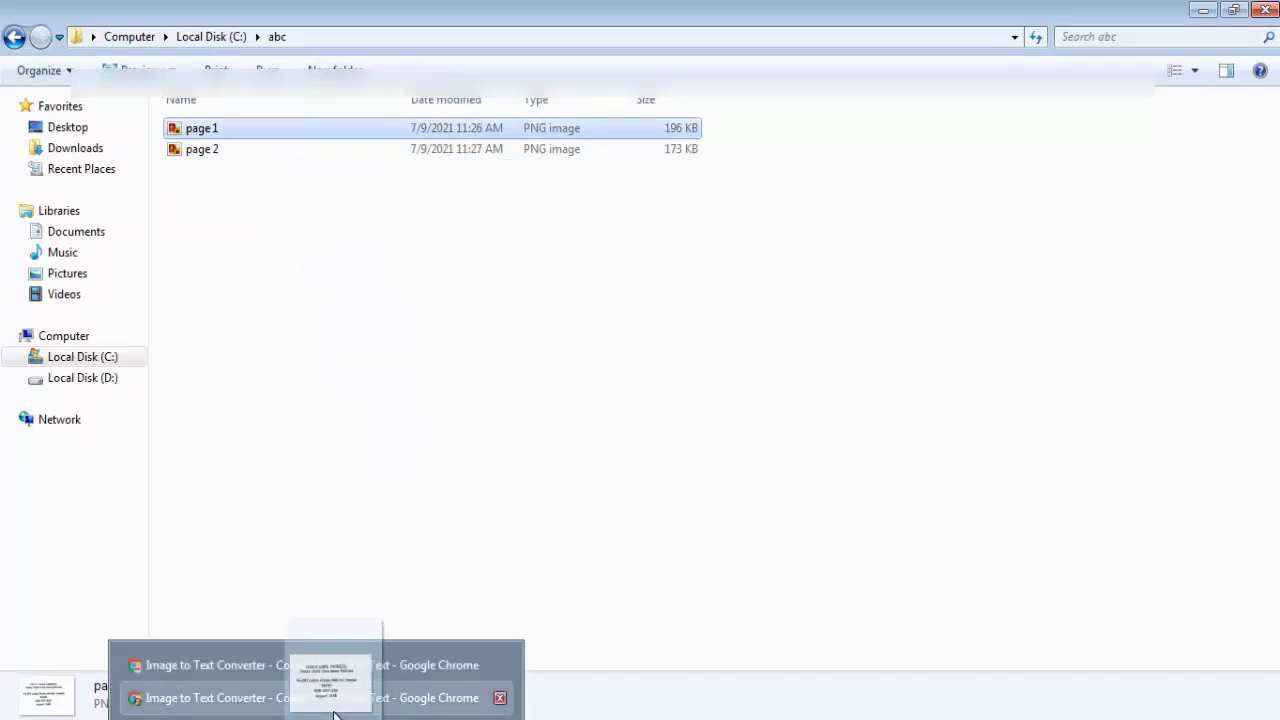
{"action": "left_click_drag", "start_coordinate": [330, 700], "coordinate": [455, 380]}
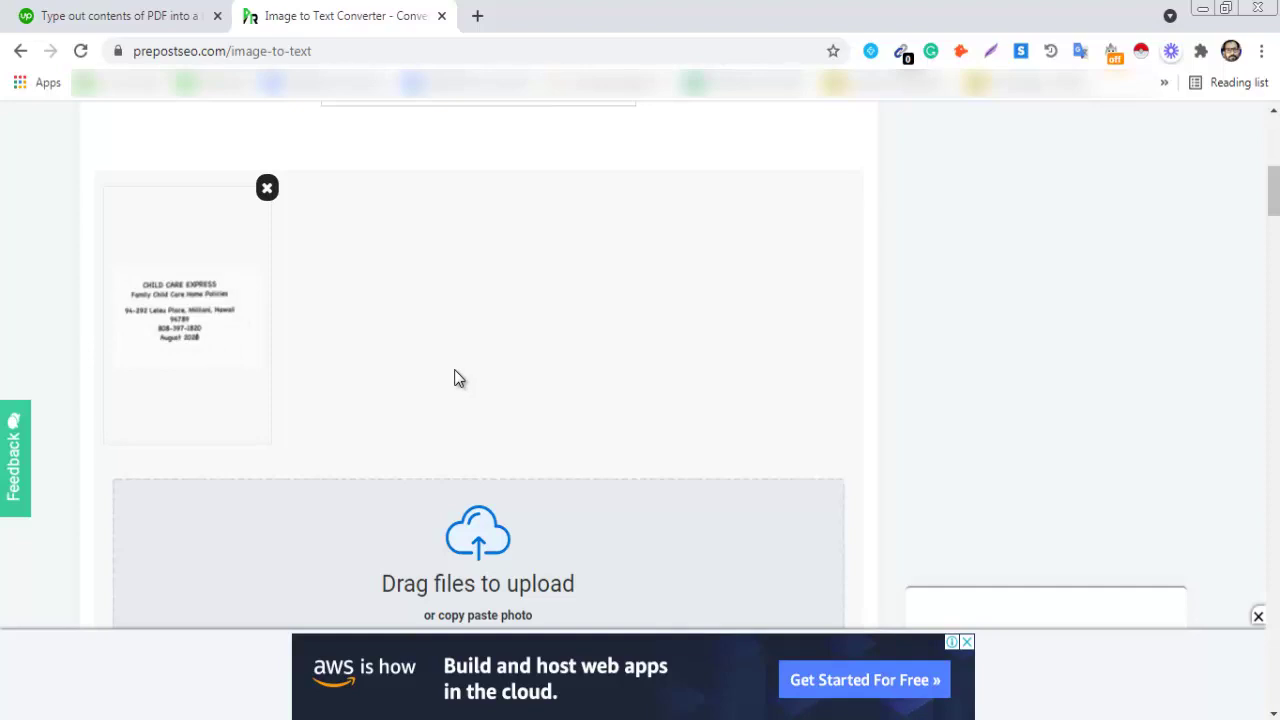
Submit the page 1 image and check the extracted Child Care Express title, address and August 2020 date.
{"action": "scroll", "coordinate": [455, 377], "scroll_direction": "down", "scroll_amount": 3}
{"action": "scroll", "coordinate": [455, 377], "scroll_direction": "down", "scroll_amount": 2}
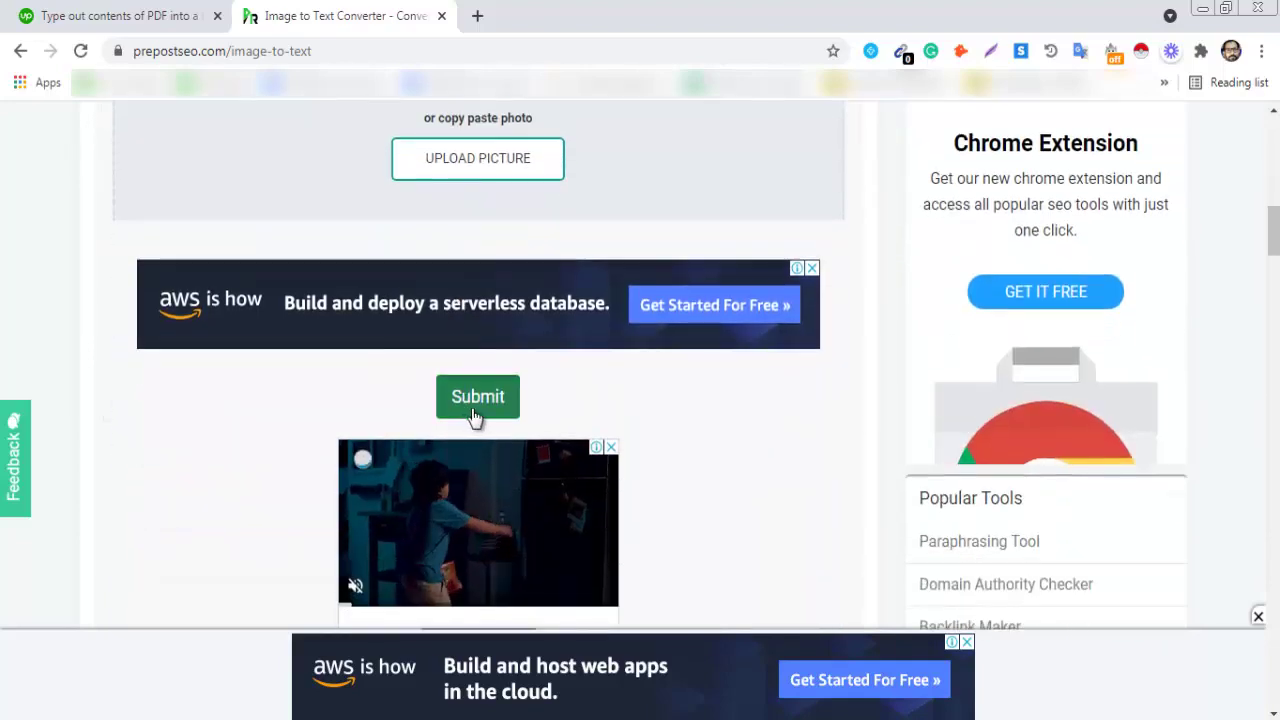
{"action": "left_click", "coordinate": [480, 405]}
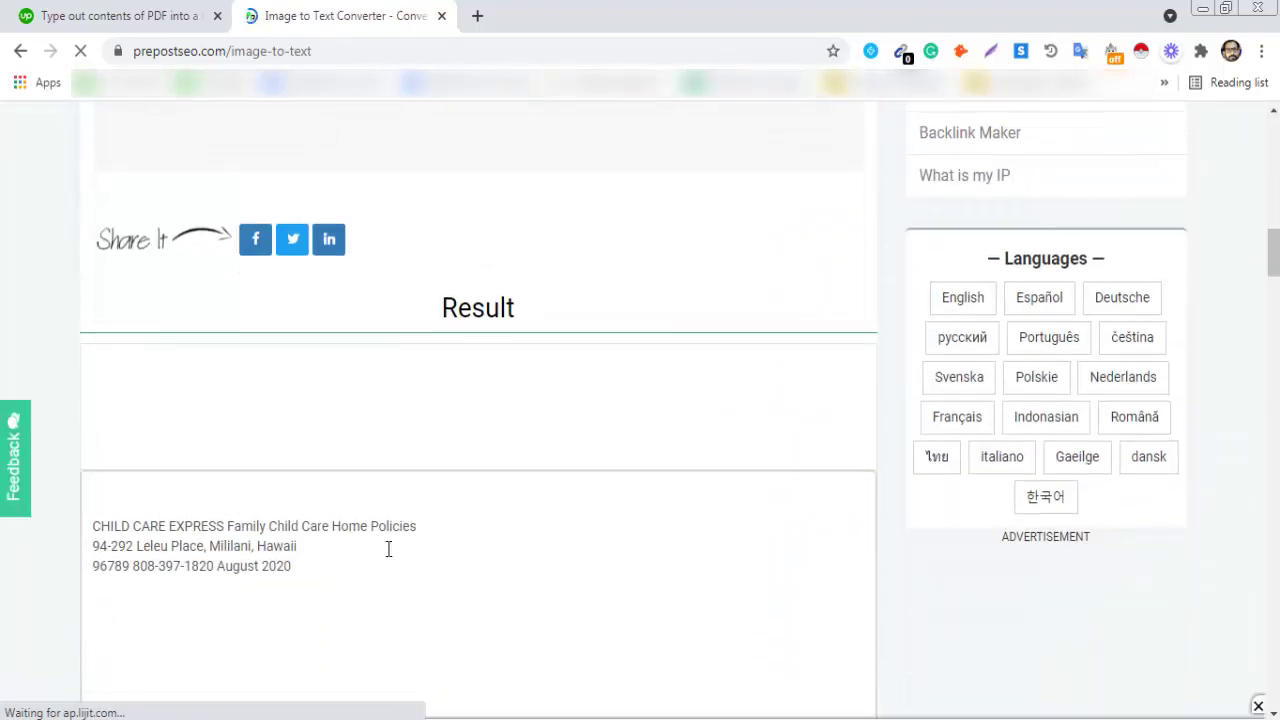
{"action": "scroll", "coordinate": [330, 525], "scroll_direction": "down", "scroll_amount": 2}
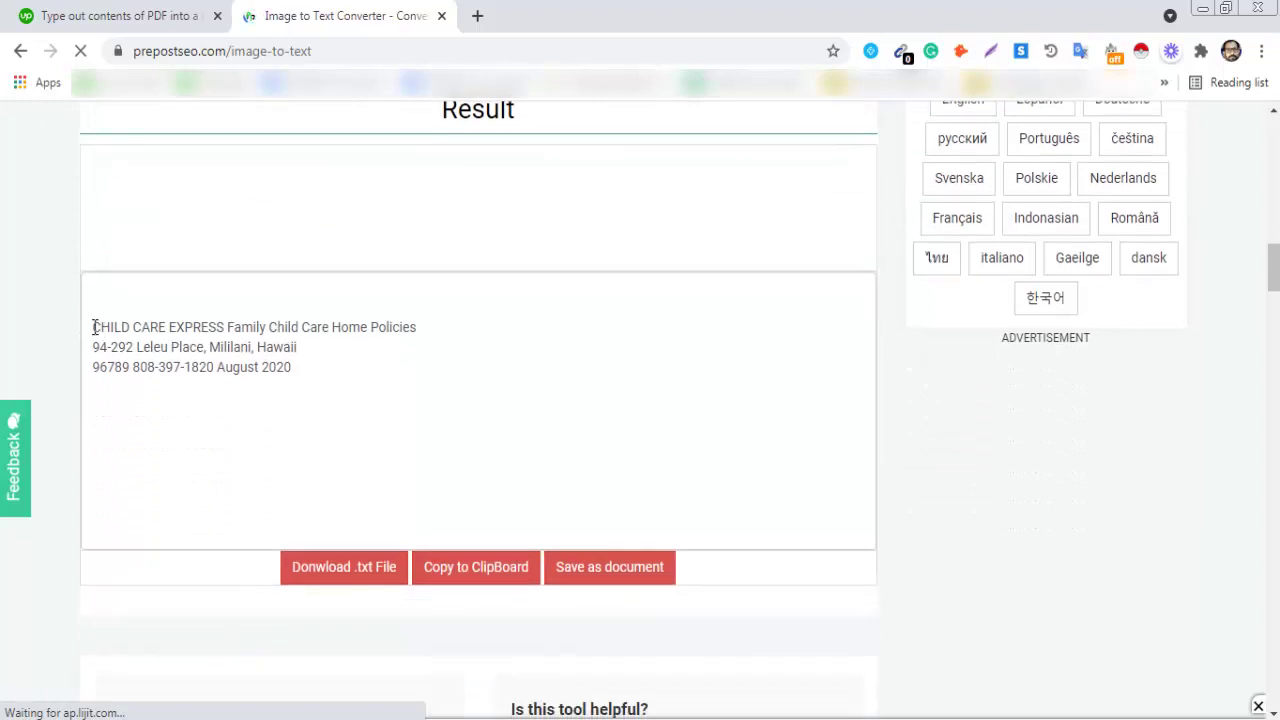
{"action": "mouse_move", "coordinate": [95, 327]}
{"action": "left_mouse_down"}
{"action": "mouse_move", "coordinate": [274, 383]}
{"action": "mouse_move", "coordinate": [323, 375]}
{"action": "left_mouse_up"}
{"action": "left_click", "coordinate": [320, 362]}
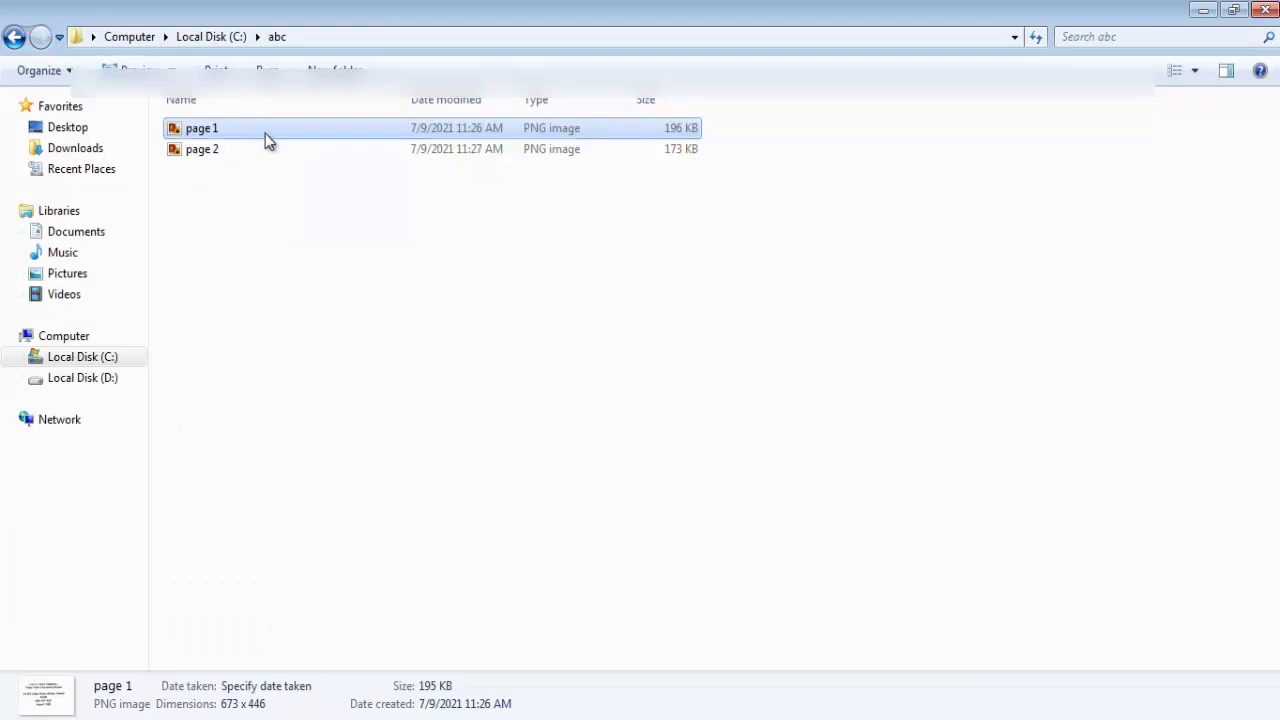
{"action": "double_click", "coordinate": [265, 133]}
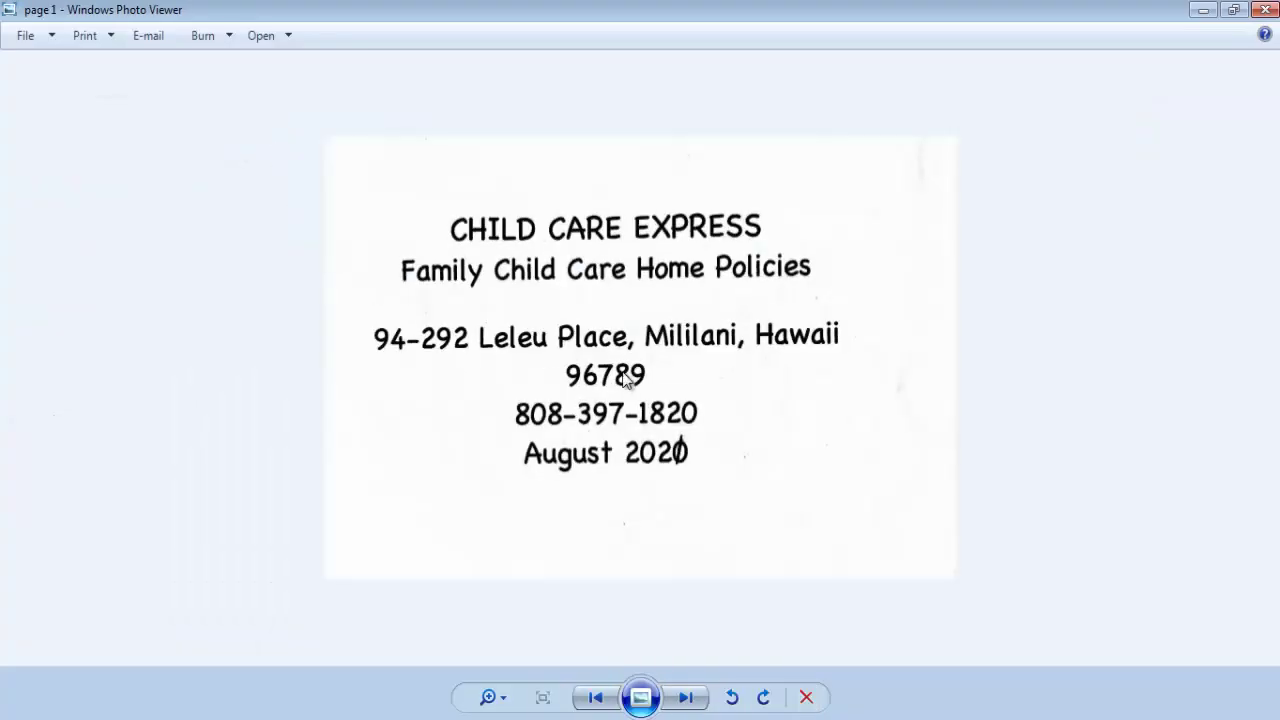
{"action": "left_click", "coordinate": [1236, 12]}
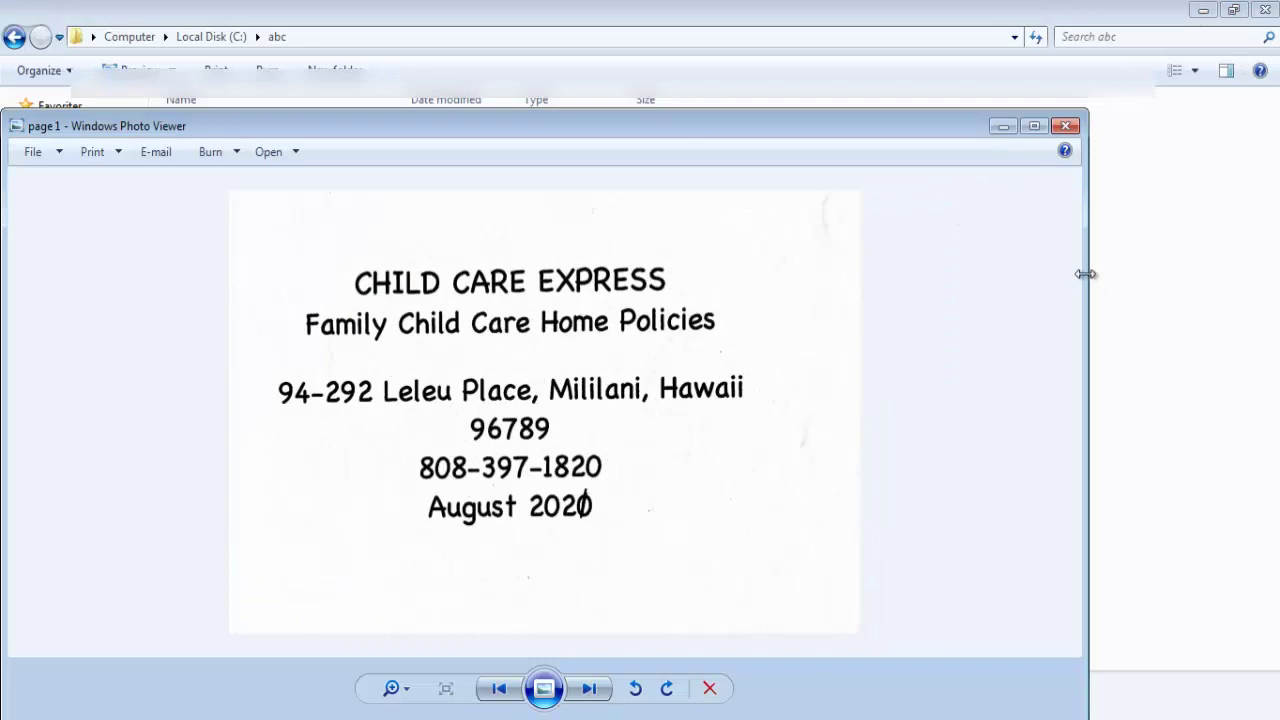
{"action": "left_click_drag", "start_coordinate": [1085, 274], "coordinate": [660, 274]}
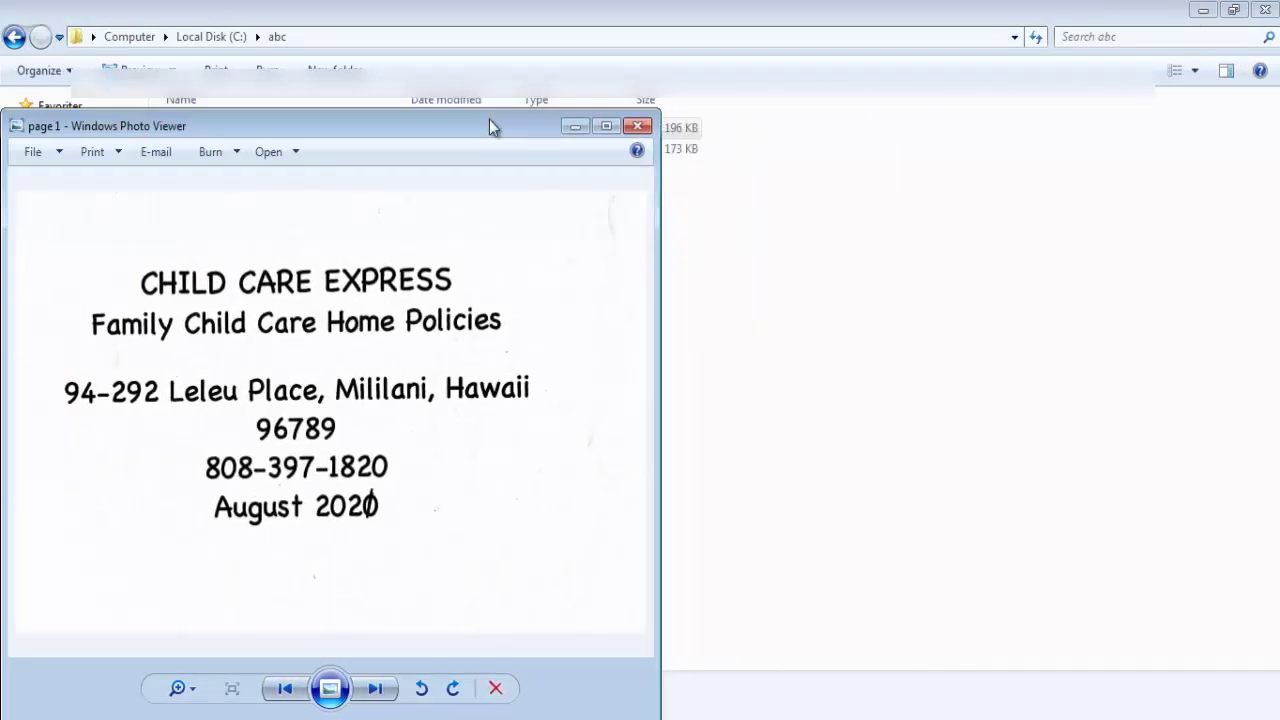
{"action": "left_click", "coordinate": [1203, 10]}
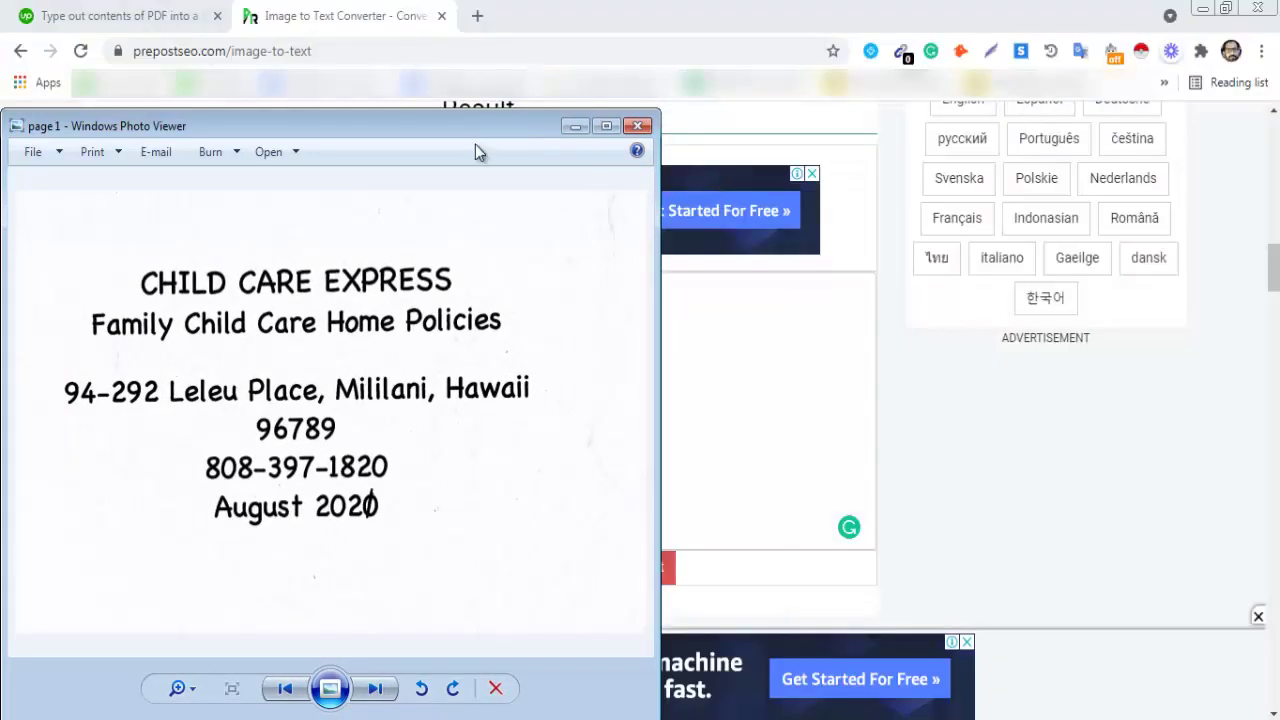
{"action": "left_click_drag", "start_coordinate": [474, 133], "coordinate": [971, 120]}
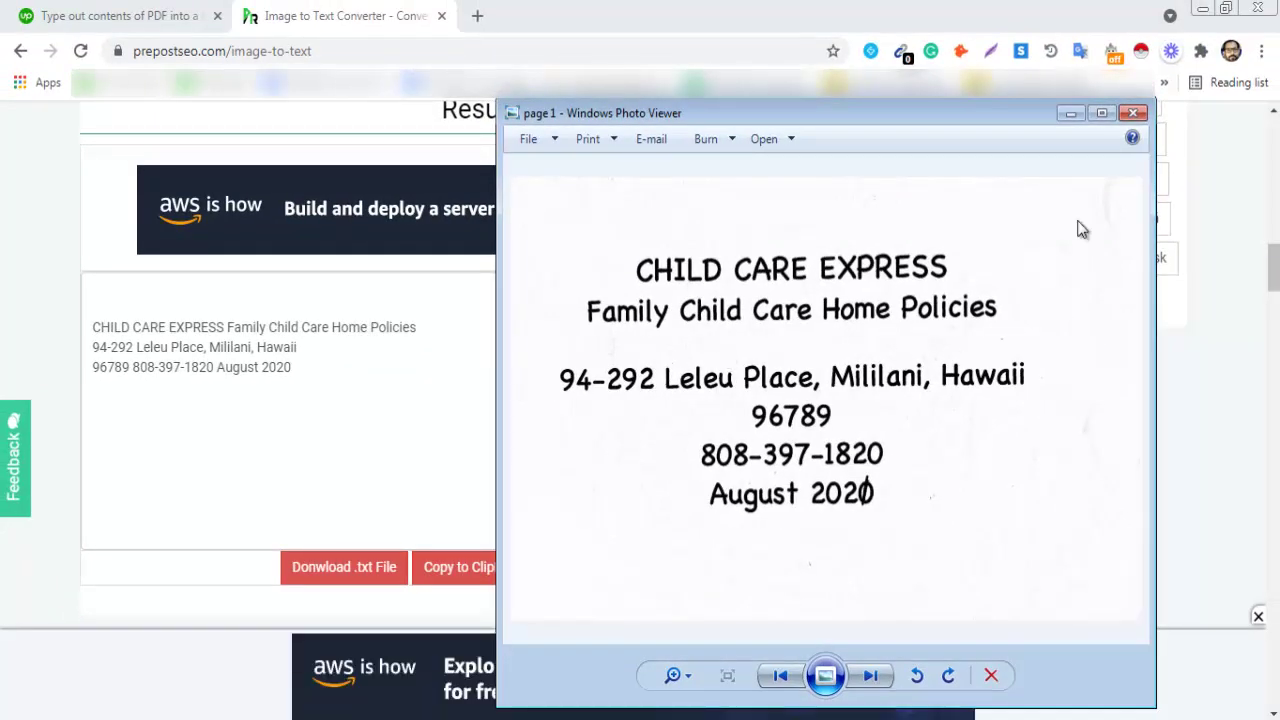
{"action": "left_click", "coordinate": [1134, 116]}
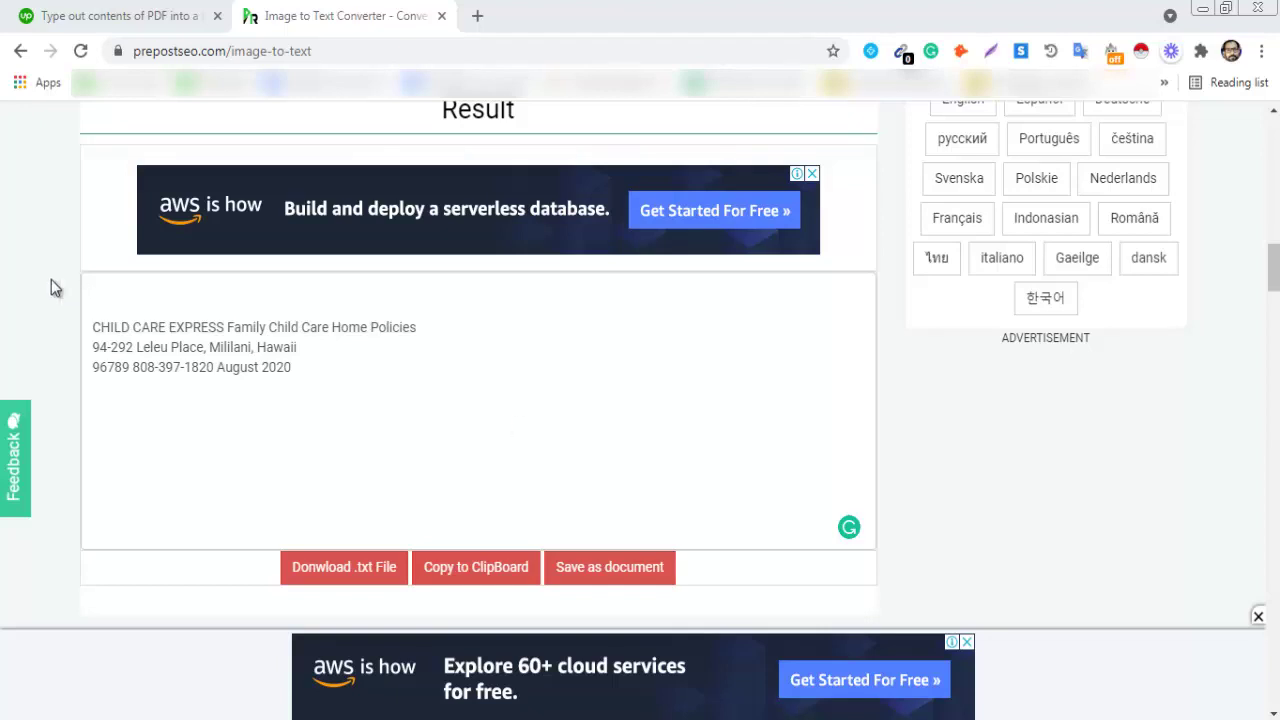
Drag the page 2 image from the abc folder into the converter's upload area.
{"action": "scroll", "coordinate": [160, 330], "scroll_direction": "up", "scroll_amount": 5}
{"action": "scroll", "coordinate": [202, 343], "scroll_direction": "up", "scroll_amount": 3}
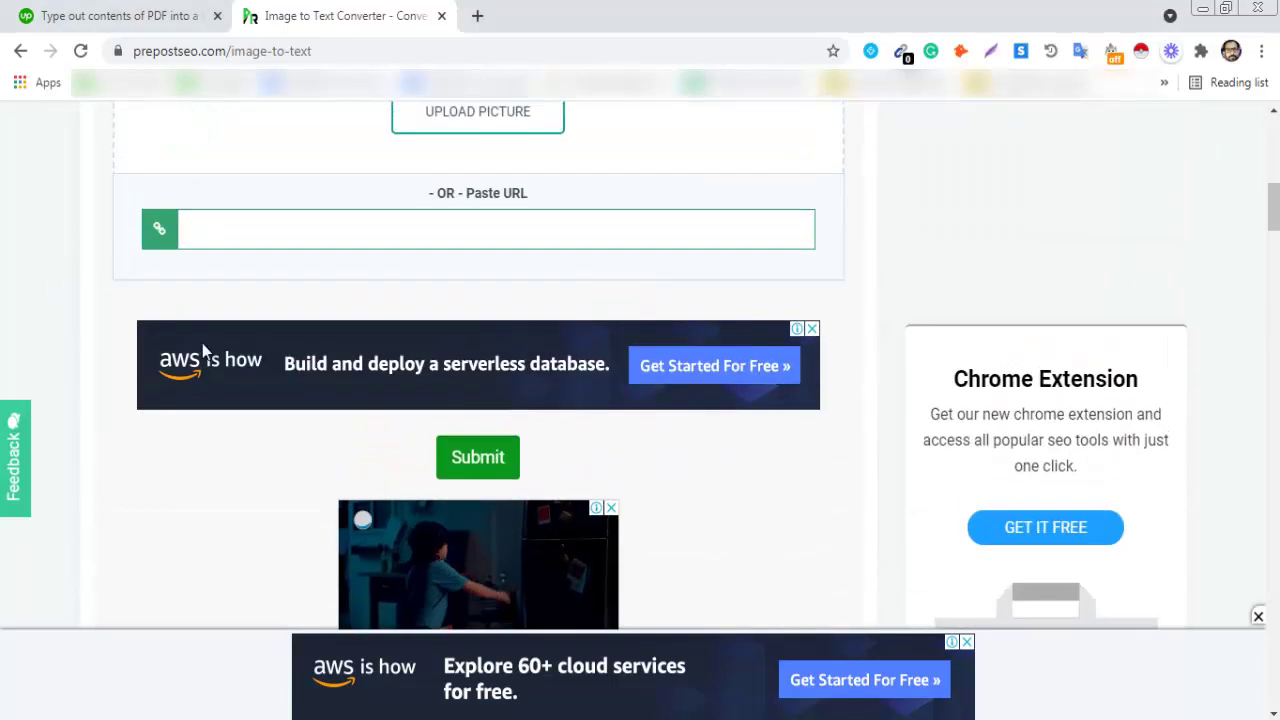
{"action": "scroll", "coordinate": [203, 350], "scroll_direction": "up", "scroll_amount": 2}
{"action": "scroll", "coordinate": [203, 350], "scroll_direction": "up", "scroll_amount": 1}
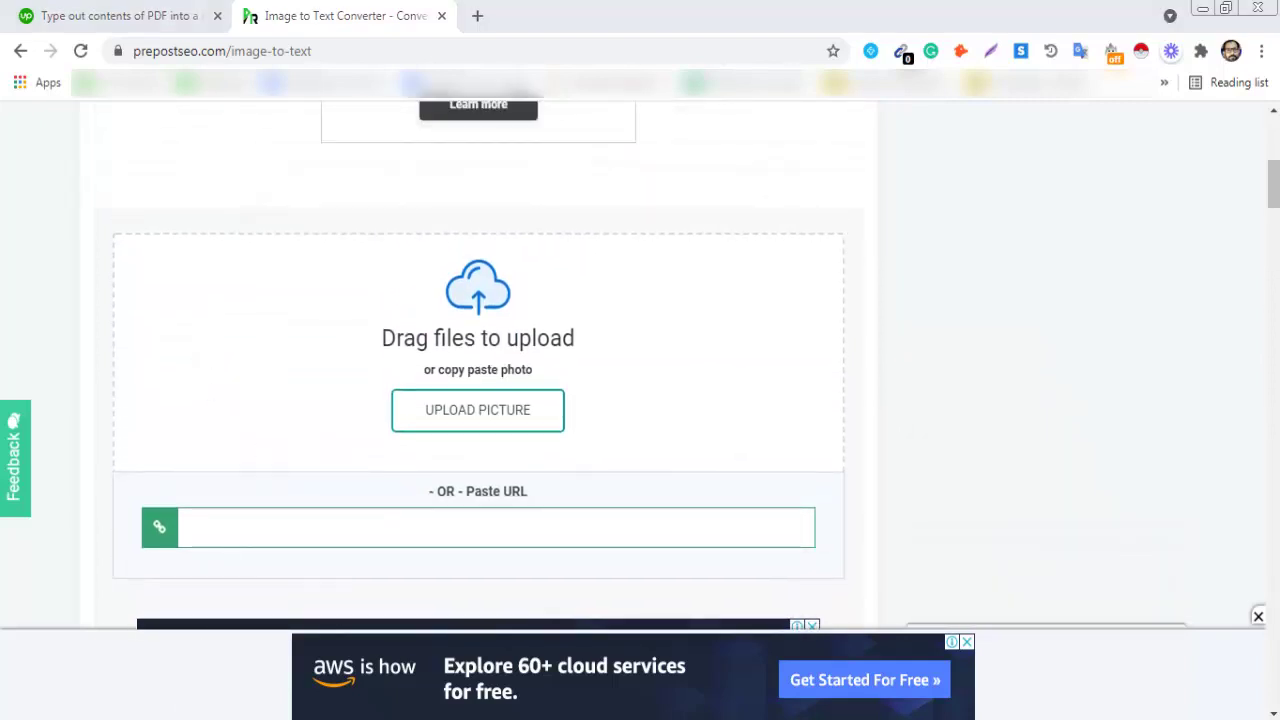
{"action": "left_click", "coordinate": [316, 160]}
{"action": "left_click_drag", "start_coordinate": [318, 162], "coordinate": [340, 712]}
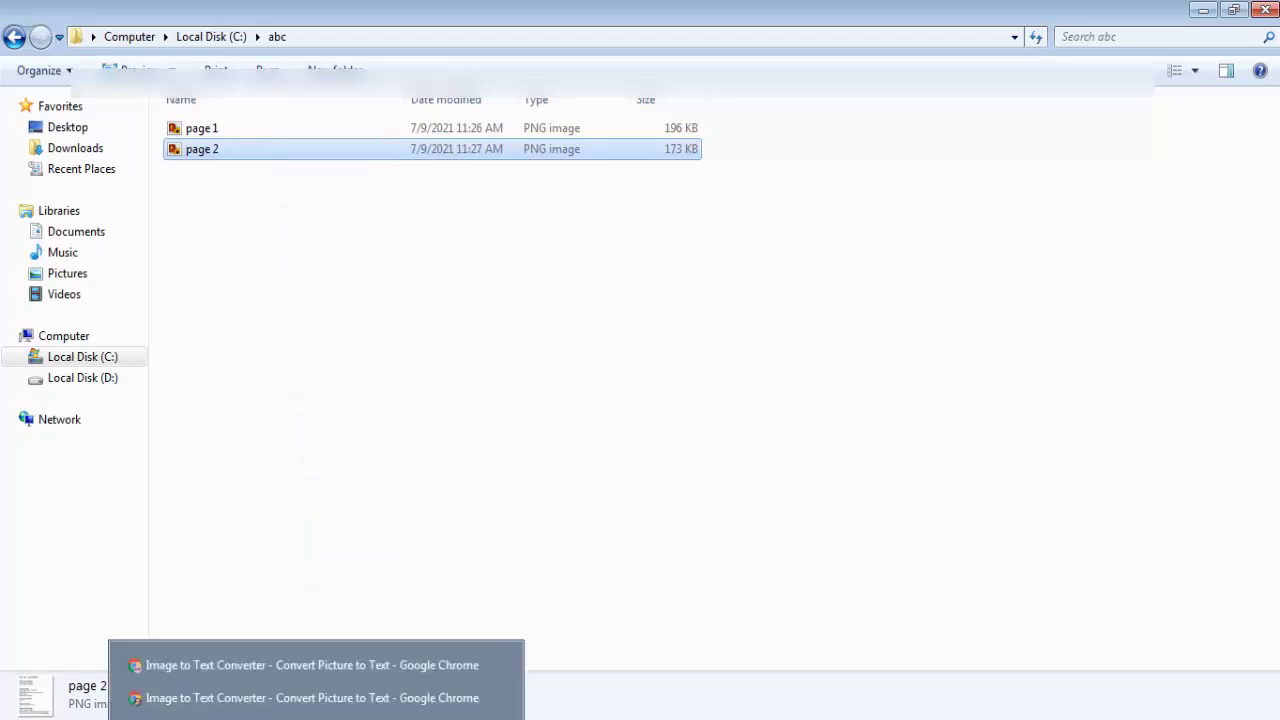
{"action": "left_click_drag", "start_coordinate": [338, 716], "coordinate": [471, 426]}
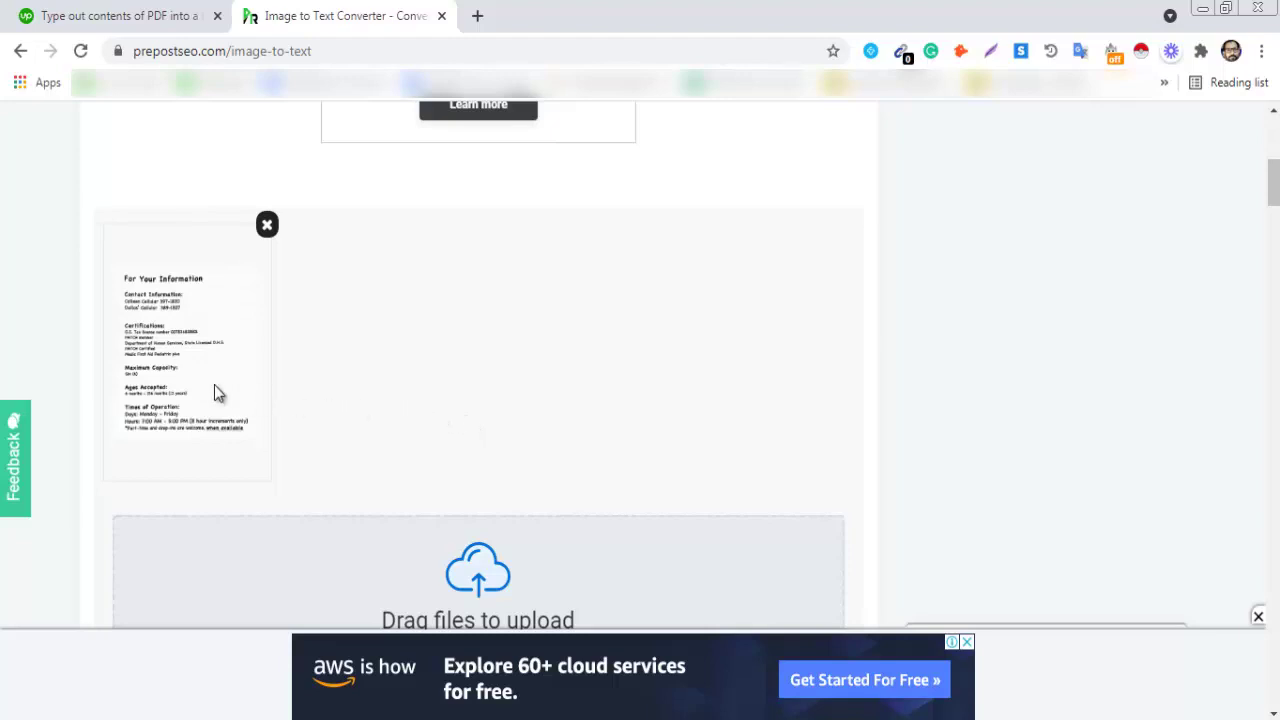
Submit page 2 and view the extracted 'For Your Information' text with capacity, ages and hours.
{"action": "scroll", "coordinate": [214, 384], "scroll_direction": "down", "scroll_amount": 2}
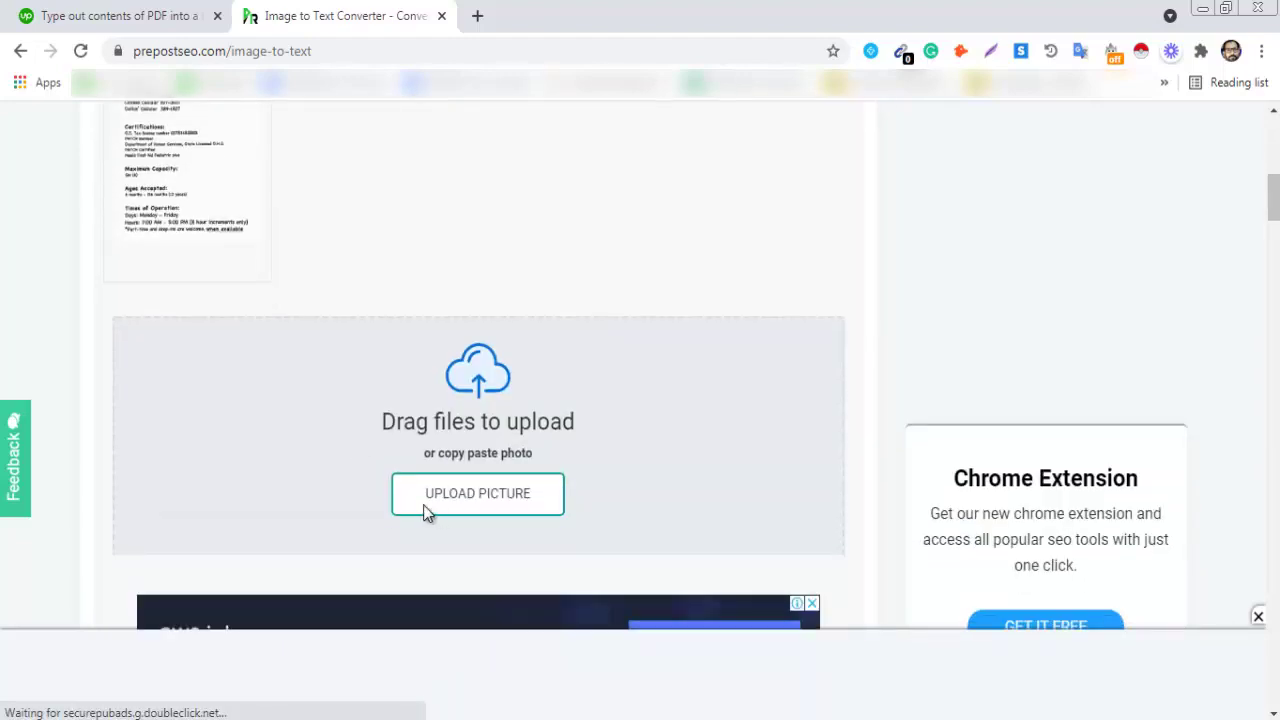
{"action": "scroll", "coordinate": [428, 514], "scroll_direction": "down", "scroll_amount": 2}
{"action": "scroll", "coordinate": [400, 514], "scroll_direction": "down", "scroll_amount": 1}
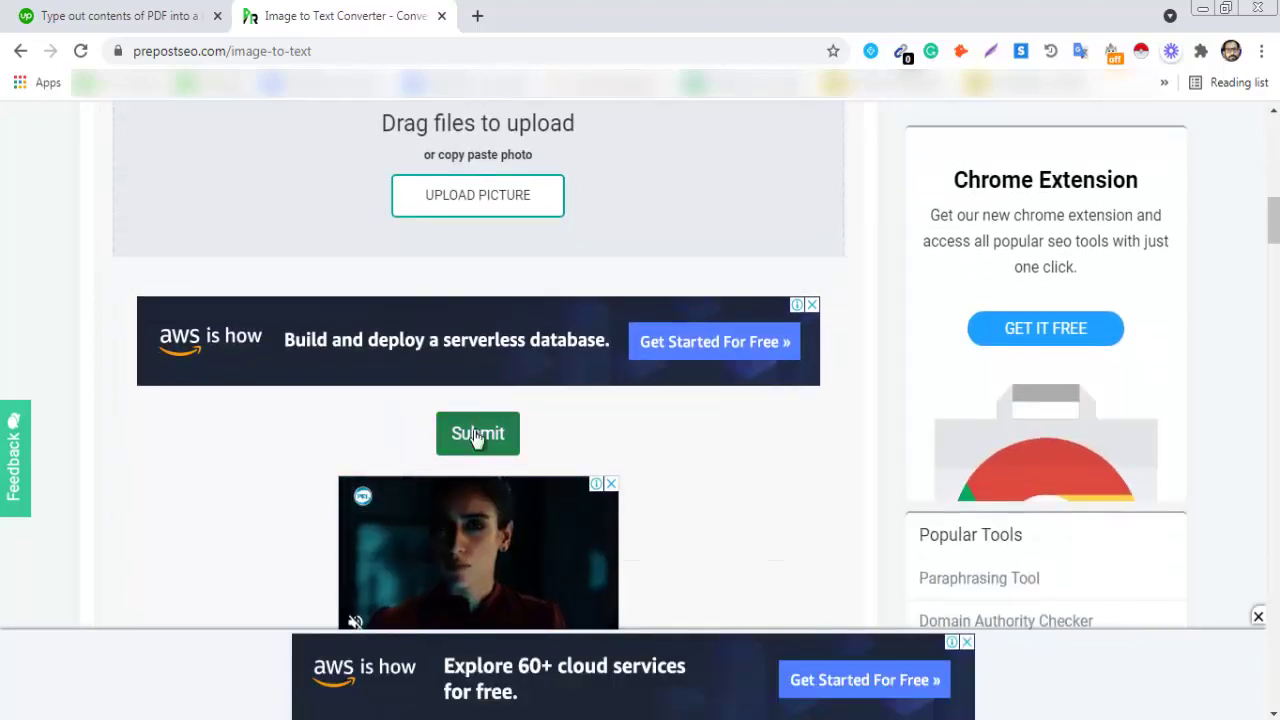
{"action": "left_click", "coordinate": [477, 434]}
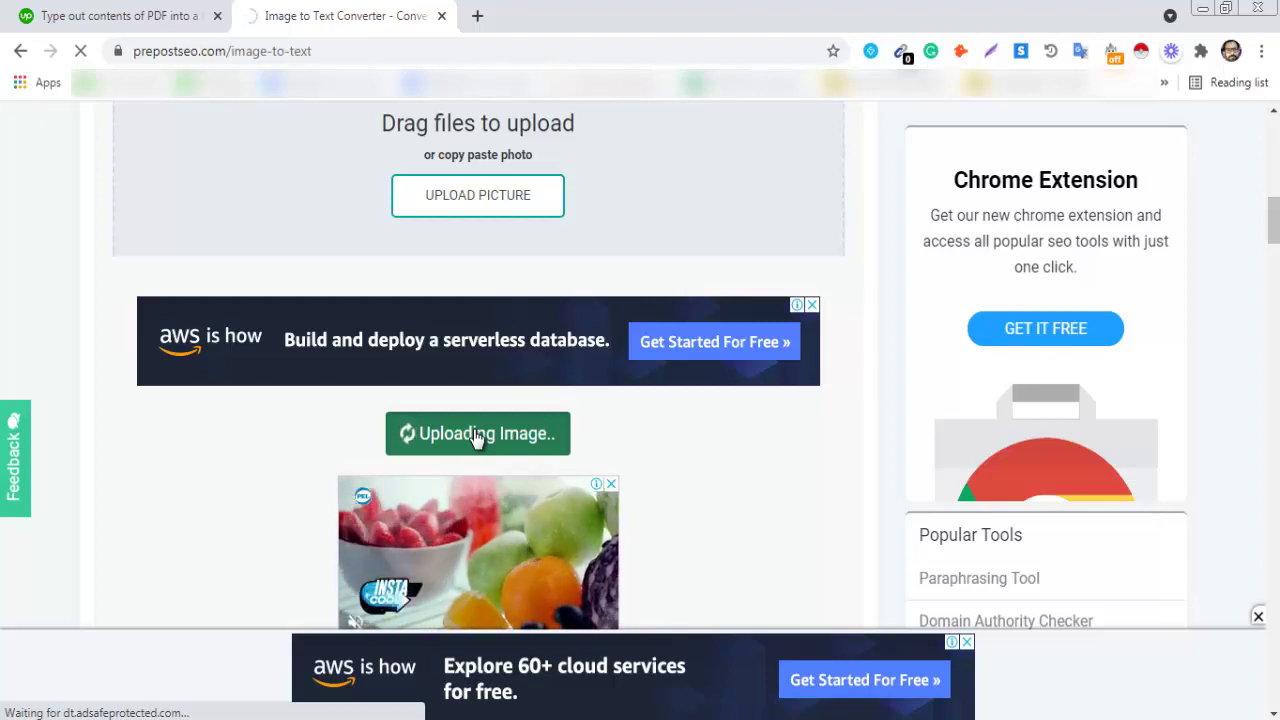
{"action": "scroll", "coordinate": [477, 437], "scroll_direction": "down", "scroll_amount": 1}
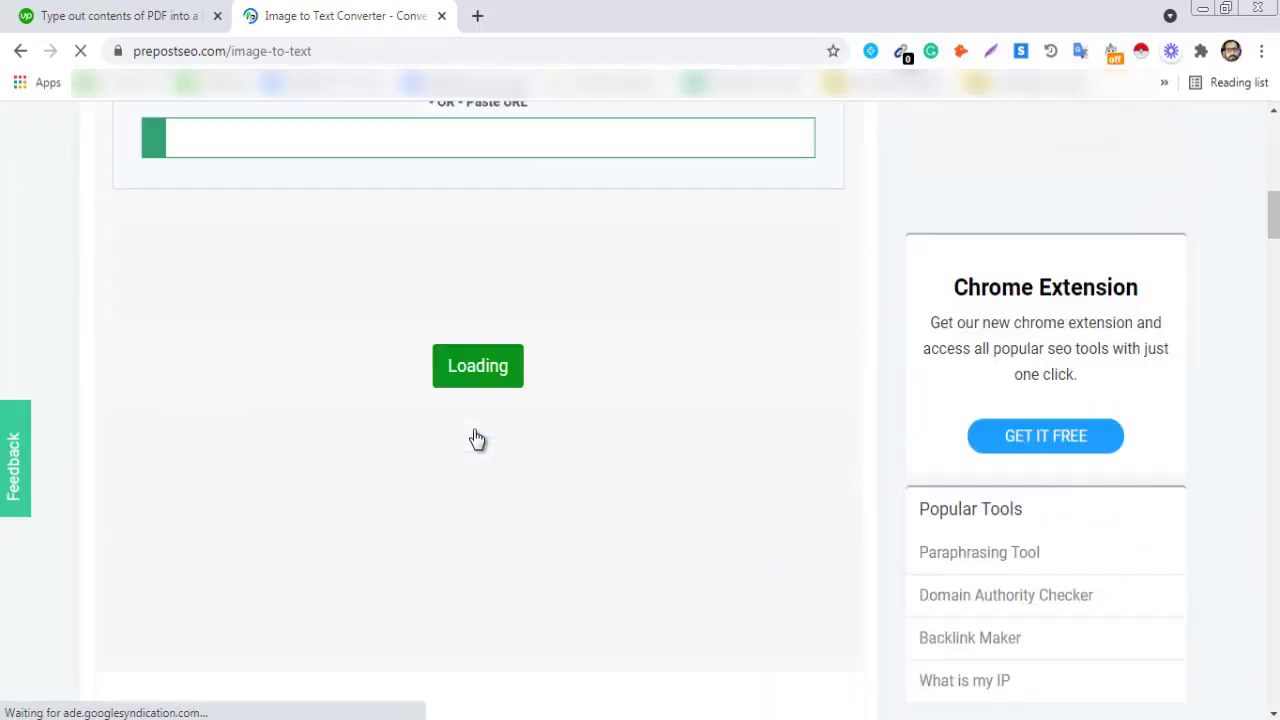
{"action": "scroll", "coordinate": [380, 506], "scroll_direction": "down", "scroll_amount": 1}
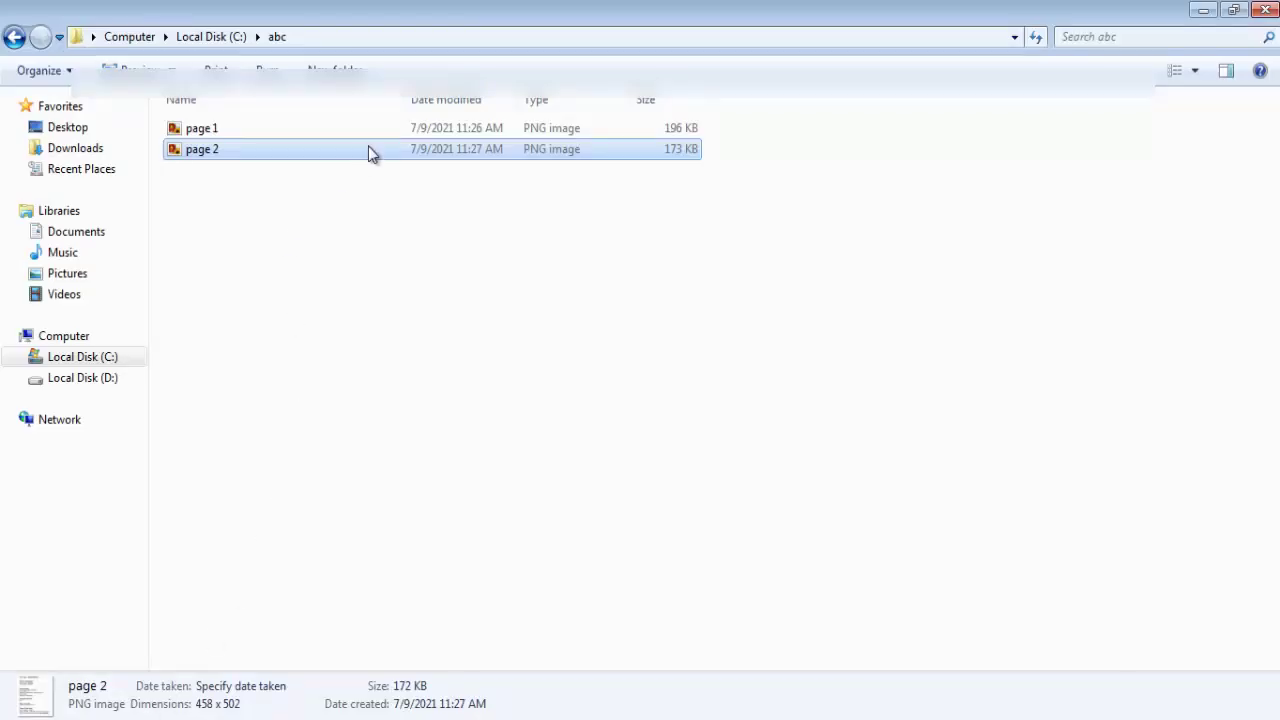
Open the page 2 scan in Photo Viewer beside the extracted text, then return to the Upwork job post.
{"action": "double_click", "coordinate": [368, 148]}
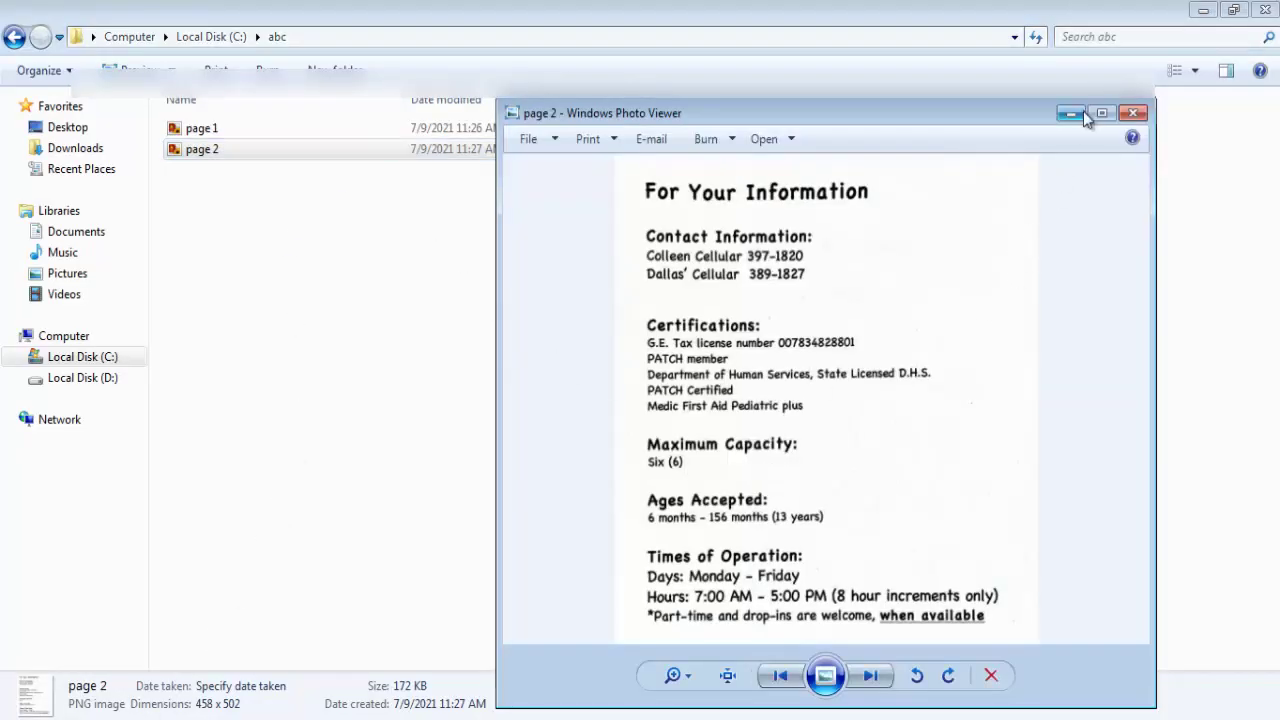
{"action": "left_click", "coordinate": [1203, 10]}
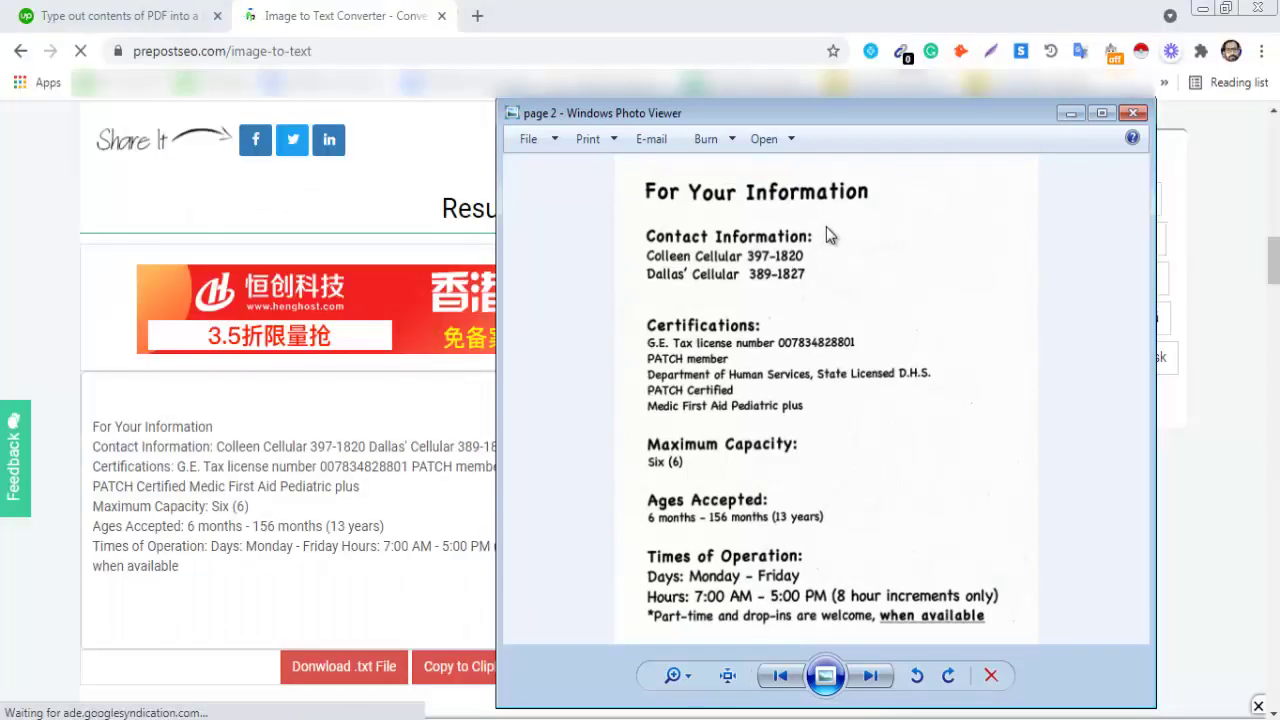
{"action": "mouse_move", "coordinate": [883, 120]}
{"action": "left_mouse_down"}
{"action": "mouse_move", "coordinate": [1235, 103]}
{"action": "mouse_move", "coordinate": [1173, 109]}
{"action": "left_mouse_up"}
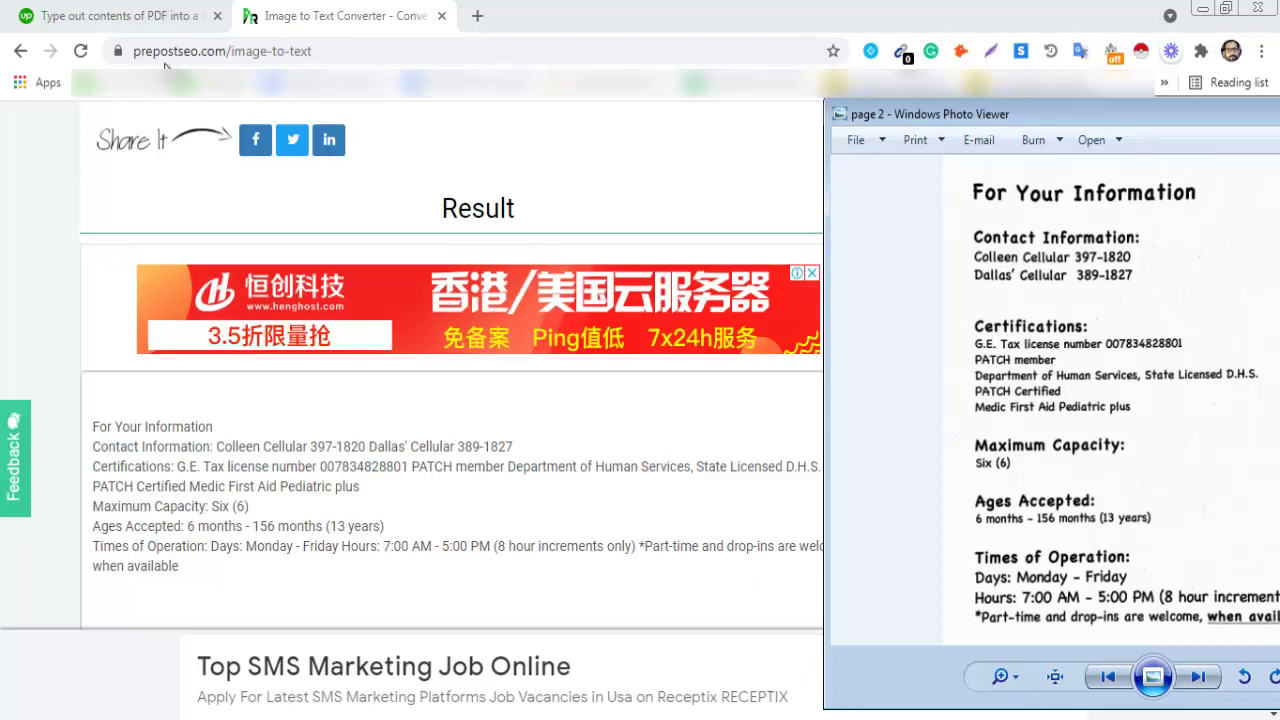
{"action": "left_click", "coordinate": [178, 16]}
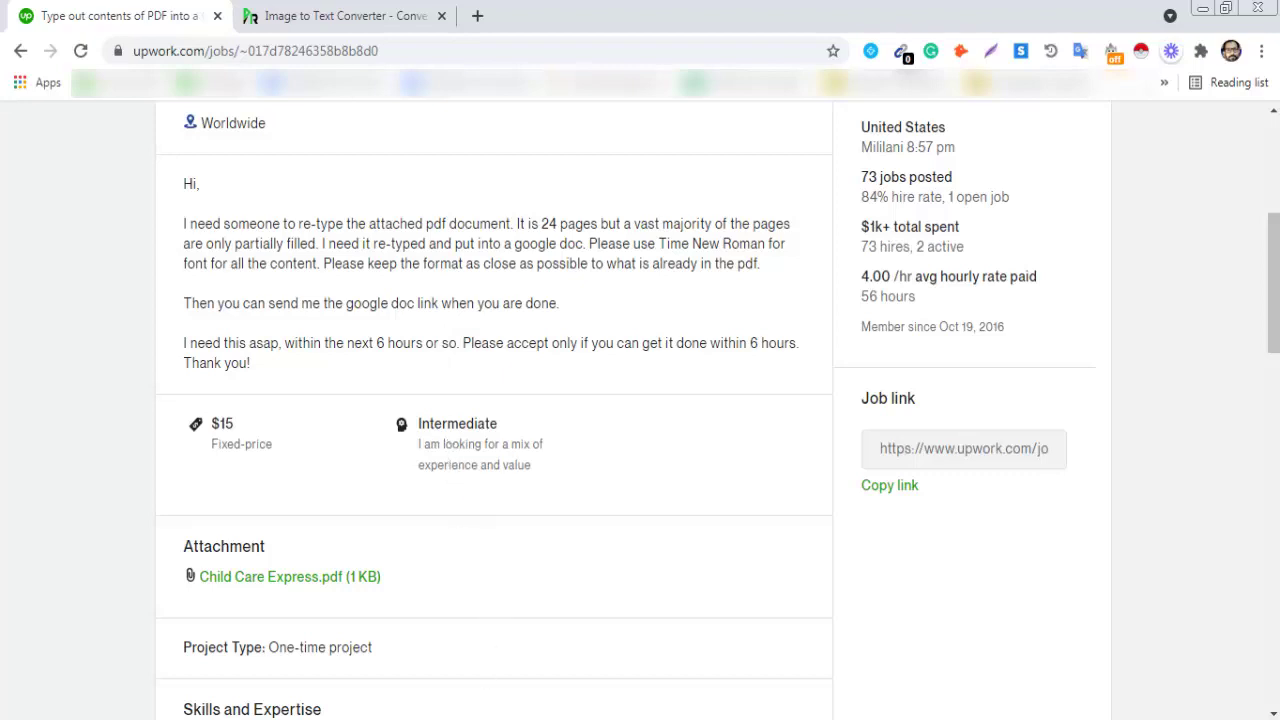
{"action": "key", "text": "alt+Tab"}
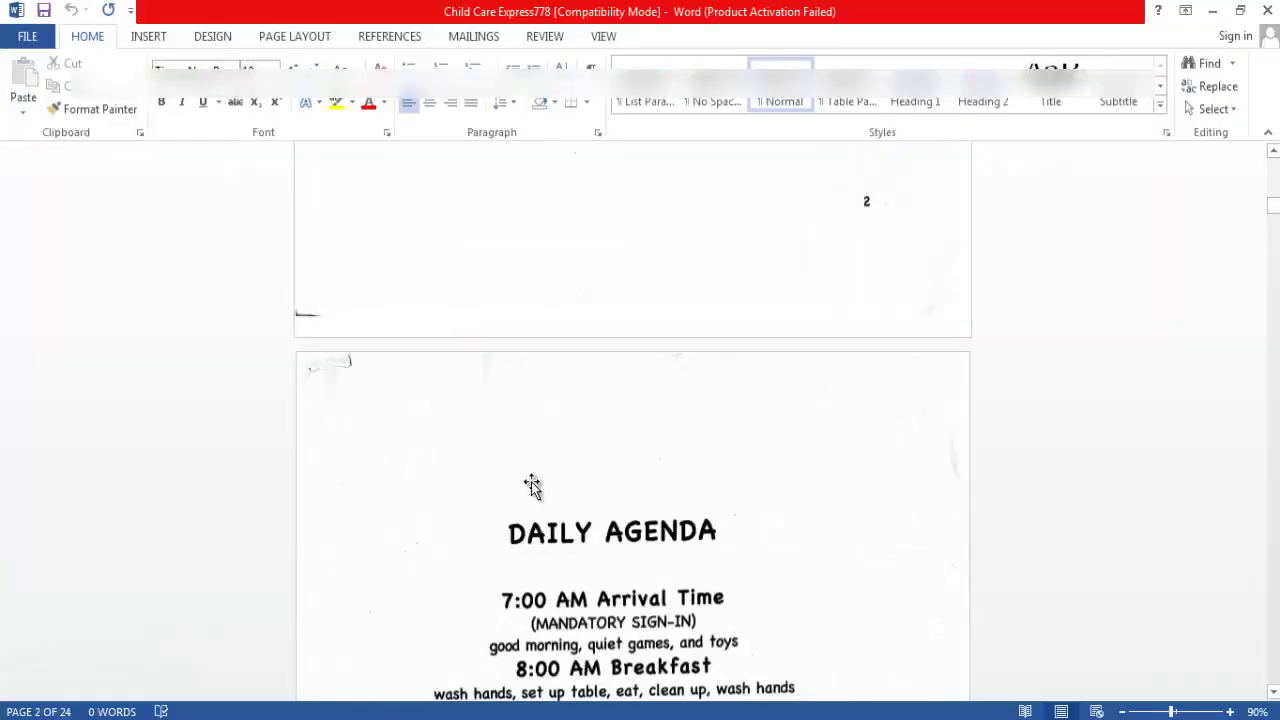
{"action": "scroll", "coordinate": [531, 482], "scroll_direction": "down", "scroll_amount": 2}
{"action": "scroll", "coordinate": [531, 482], "scroll_direction": "down", "scroll_amount": 2}
{"action": "scroll", "coordinate": [531, 480], "scroll_direction": "down", "scroll_amount": 3}
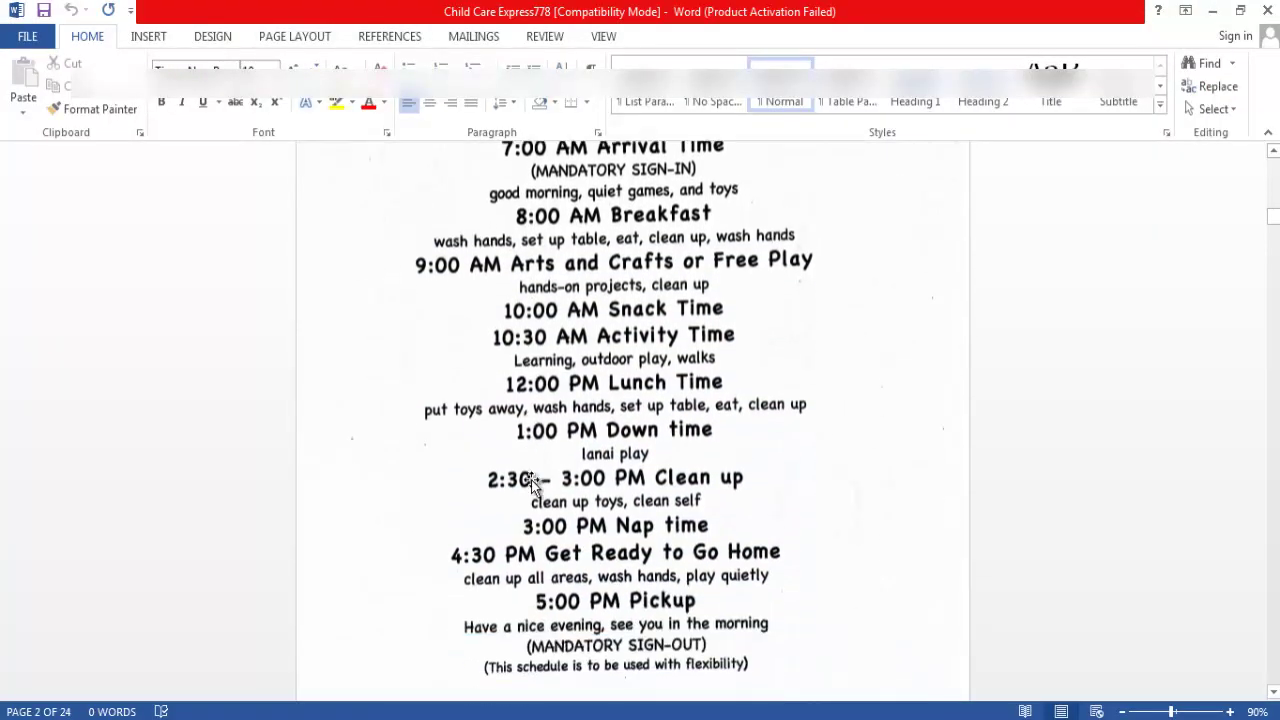
{"action": "scroll", "coordinate": [531, 480], "scroll_direction": "down", "scroll_amount": 2}
{"action": "scroll", "coordinate": [531, 480], "scroll_direction": "down", "scroll_amount": 2}
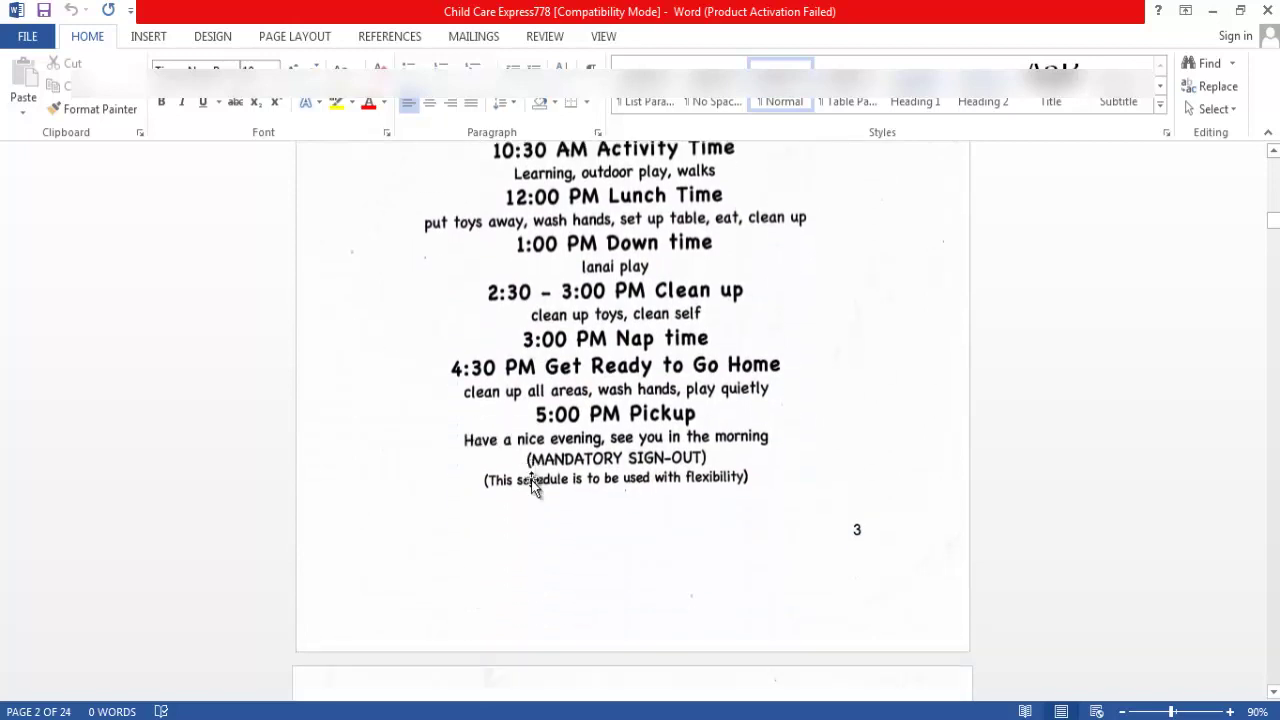
{"action": "scroll", "coordinate": [531, 480], "scroll_direction": "down", "scroll_amount": 2}
{"action": "scroll", "coordinate": [531, 480], "scroll_direction": "down", "scroll_amount": 3}
{"action": "scroll", "coordinate": [531, 476], "scroll_direction": "down", "scroll_amount": 3}
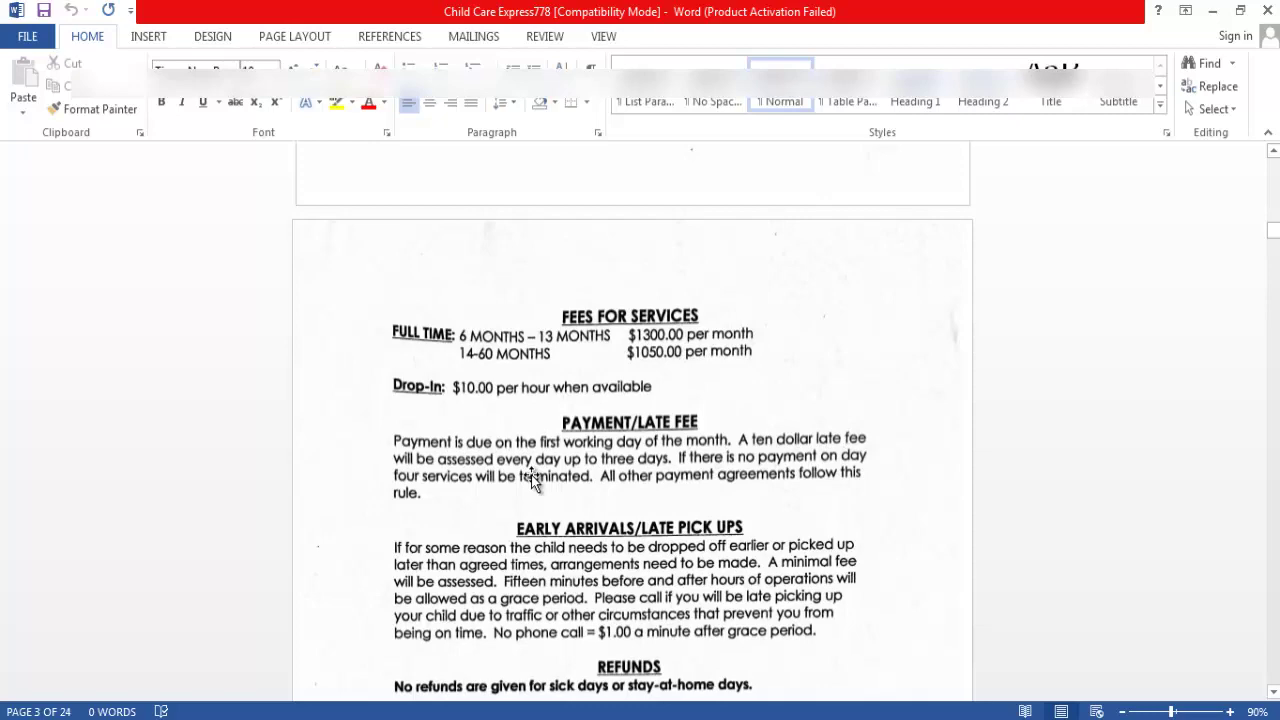
{"action": "scroll", "coordinate": [531, 475], "scroll_direction": "down", "scroll_amount": 3}
{"action": "scroll", "coordinate": [531, 475], "scroll_direction": "down", "scroll_amount": 3}
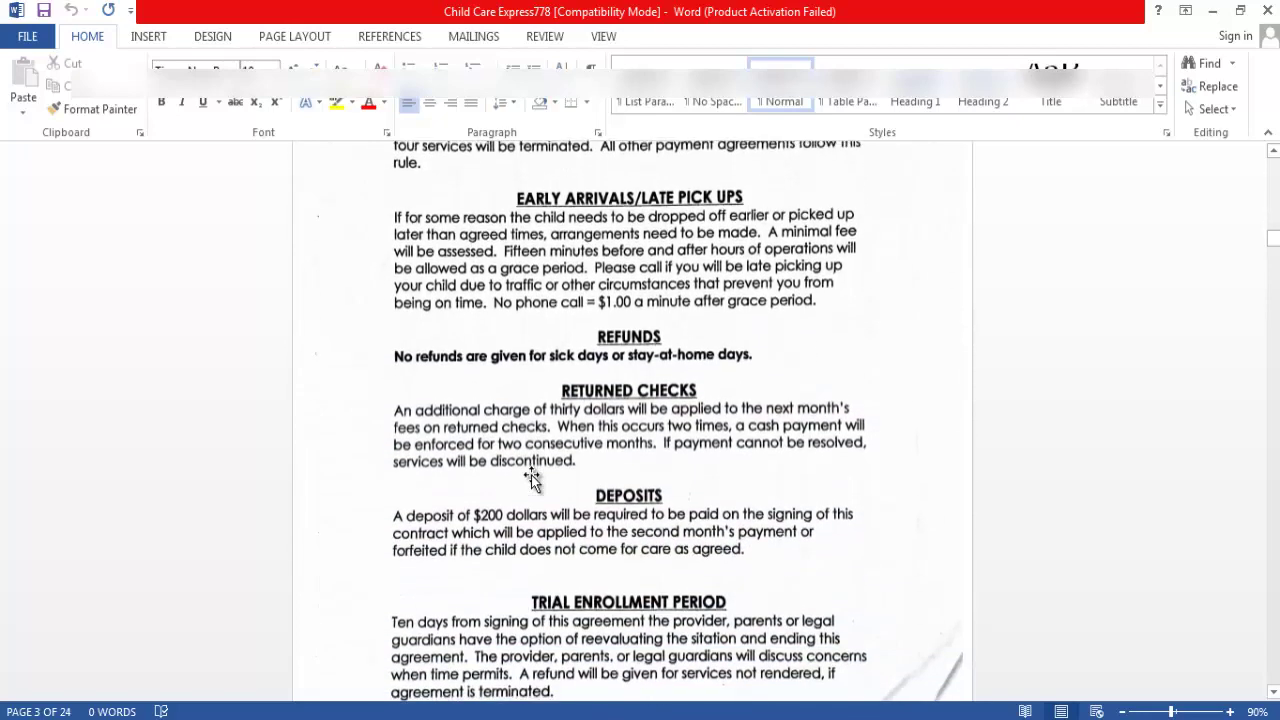
{"action": "scroll", "coordinate": [531, 475], "scroll_direction": "down", "scroll_amount": 2}
{"action": "scroll", "coordinate": [531, 478], "scroll_direction": "down", "scroll_amount": 2}
{"action": "scroll", "coordinate": [526, 486], "scroll_direction": "down", "scroll_amount": 2}
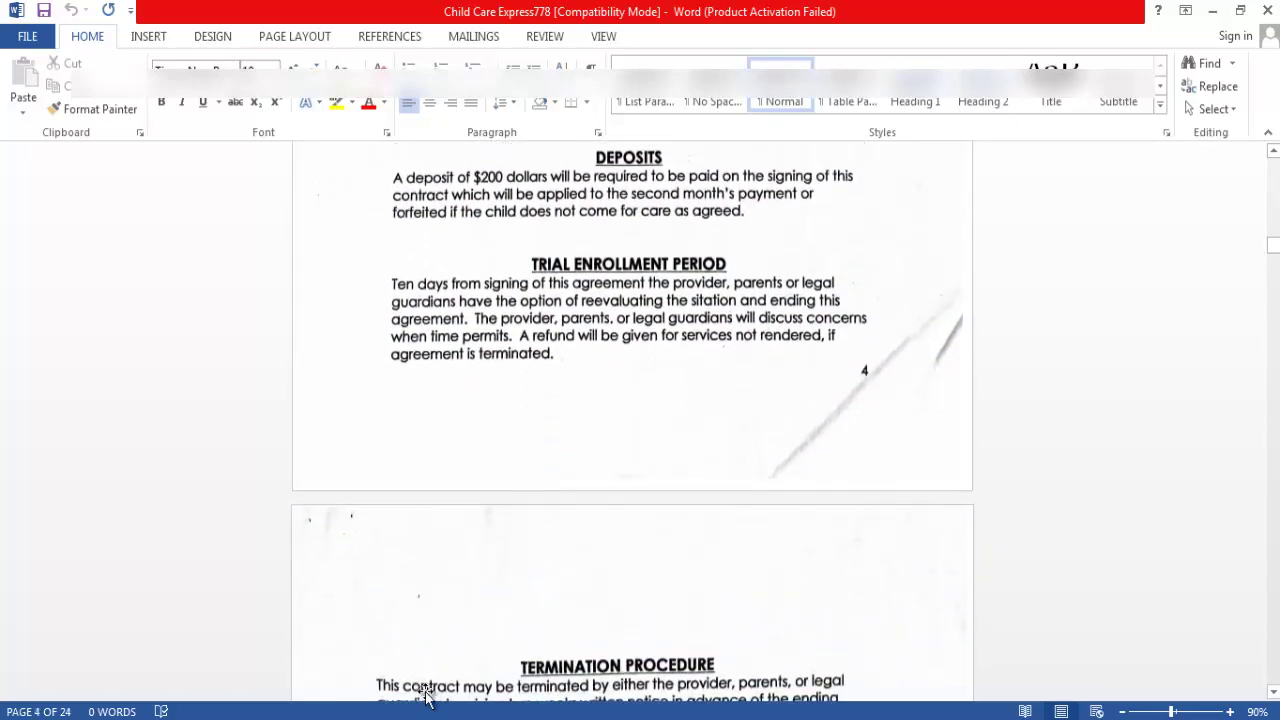
{"action": "left_click", "coordinate": [370, 692]}
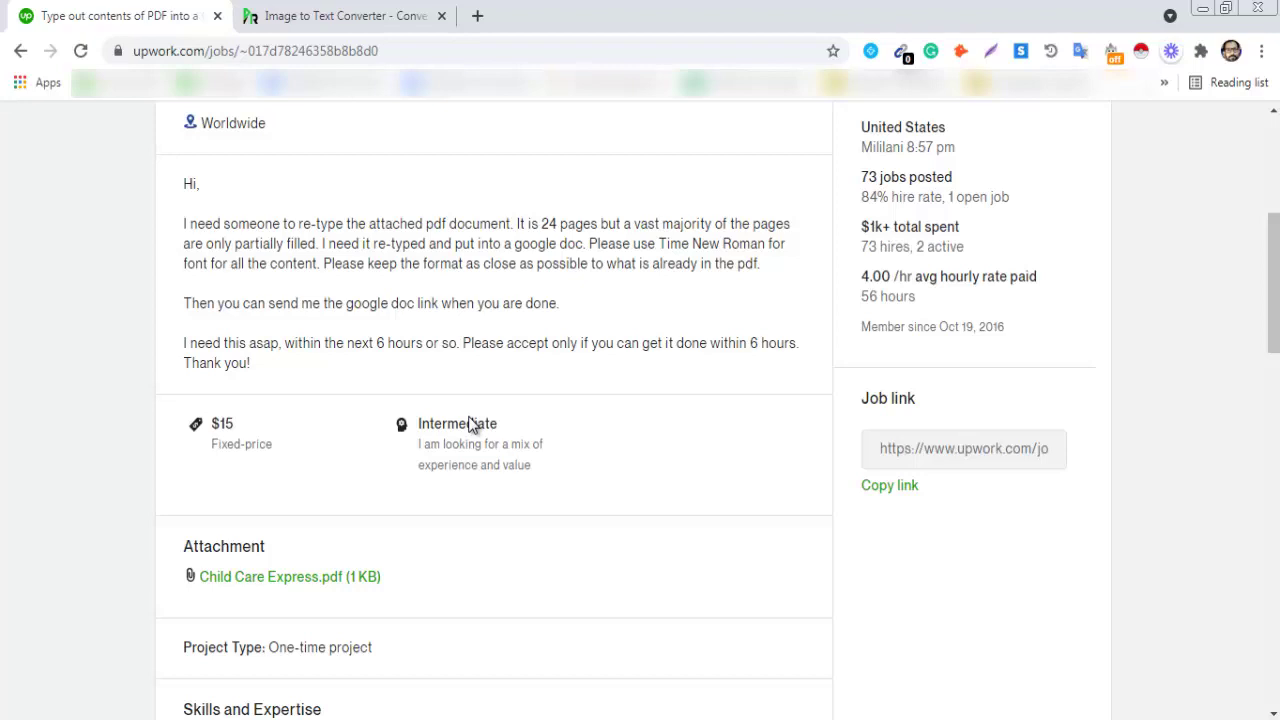
{"action": "left_click", "coordinate": [366, 18]}
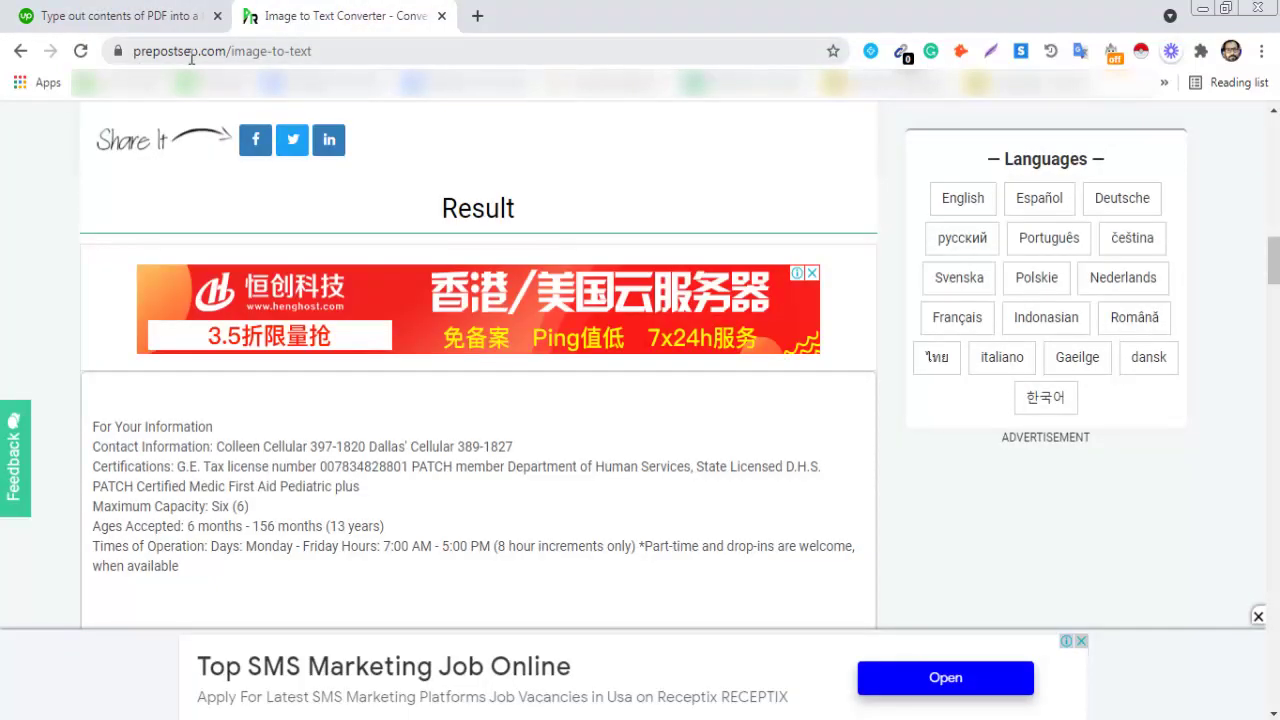
{"action": "scroll", "coordinate": [393, 411], "scroll_direction": "up", "scroll_amount": 1}
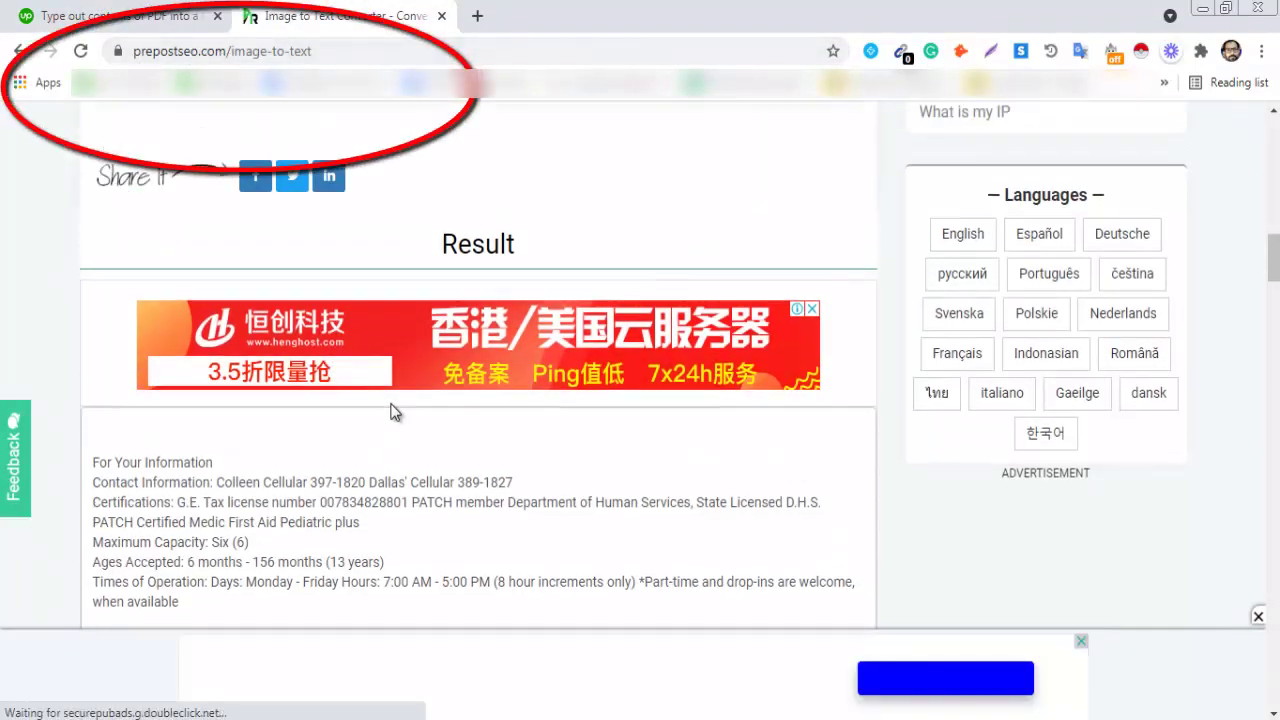
{"action": "scroll", "coordinate": [393, 411], "scroll_direction": "up", "scroll_amount": 3}
{"action": "scroll", "coordinate": [420, 395], "scroll_direction": "up", "scroll_amount": 2}
{"action": "scroll", "coordinate": [454, 365], "scroll_direction": "up", "scroll_amount": 3}
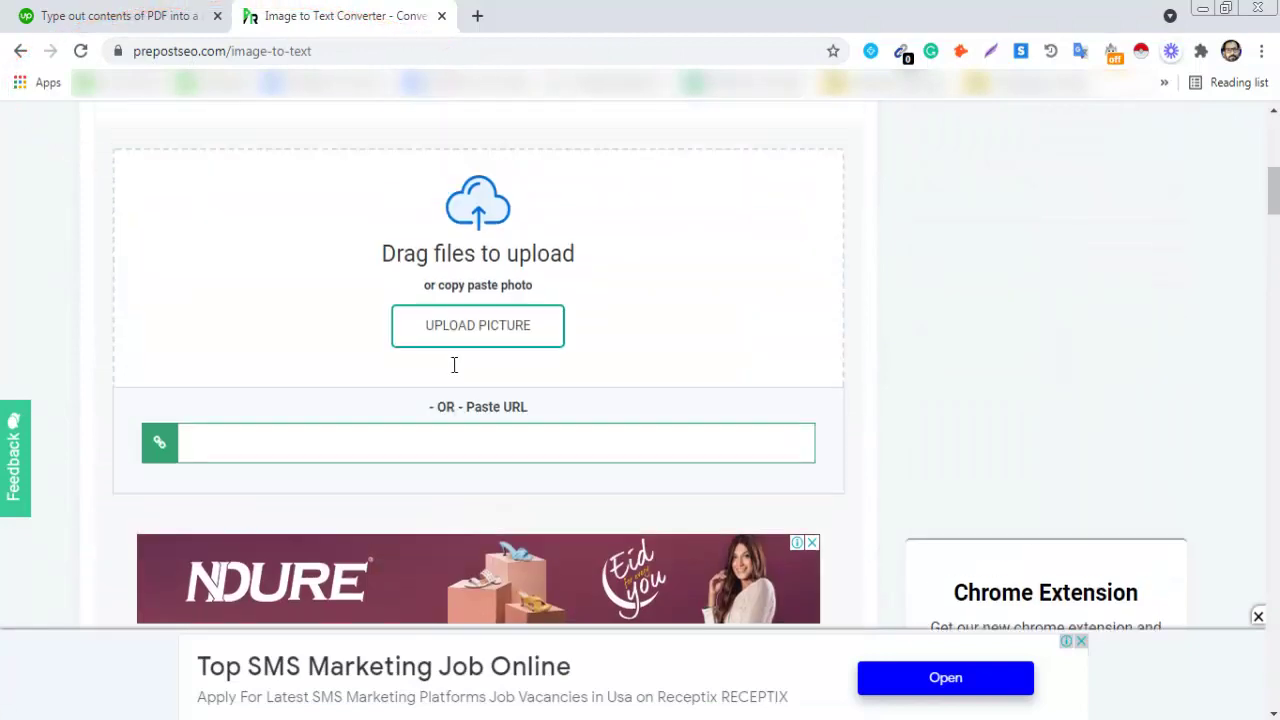
{"action": "scroll", "coordinate": [440, 392], "scroll_direction": "down", "scroll_amount": 3}
{"action": "scroll", "coordinate": [437, 398], "scroll_direction": "down", "scroll_amount": 1}
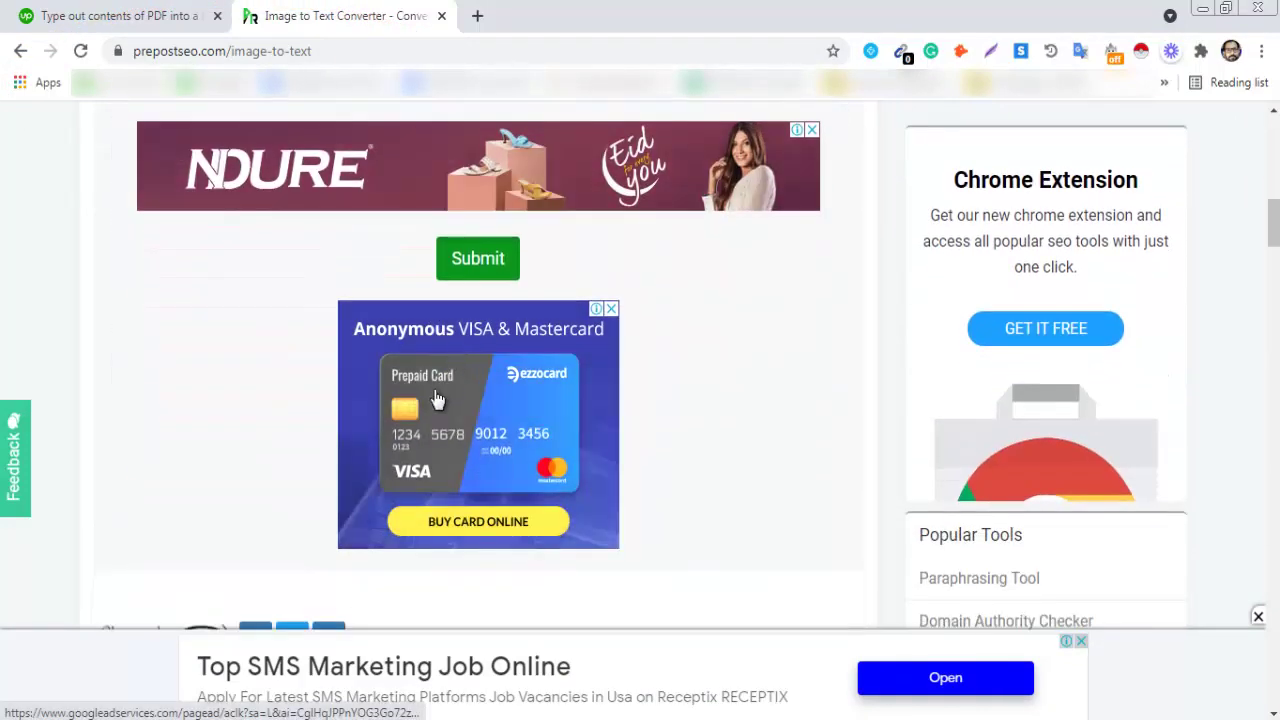
{"action": "scroll", "coordinate": [435, 400], "scroll_direction": "down", "scroll_amount": 3}
{"action": "scroll", "coordinate": [386, 487], "scroll_direction": "down", "scroll_amount": 3}
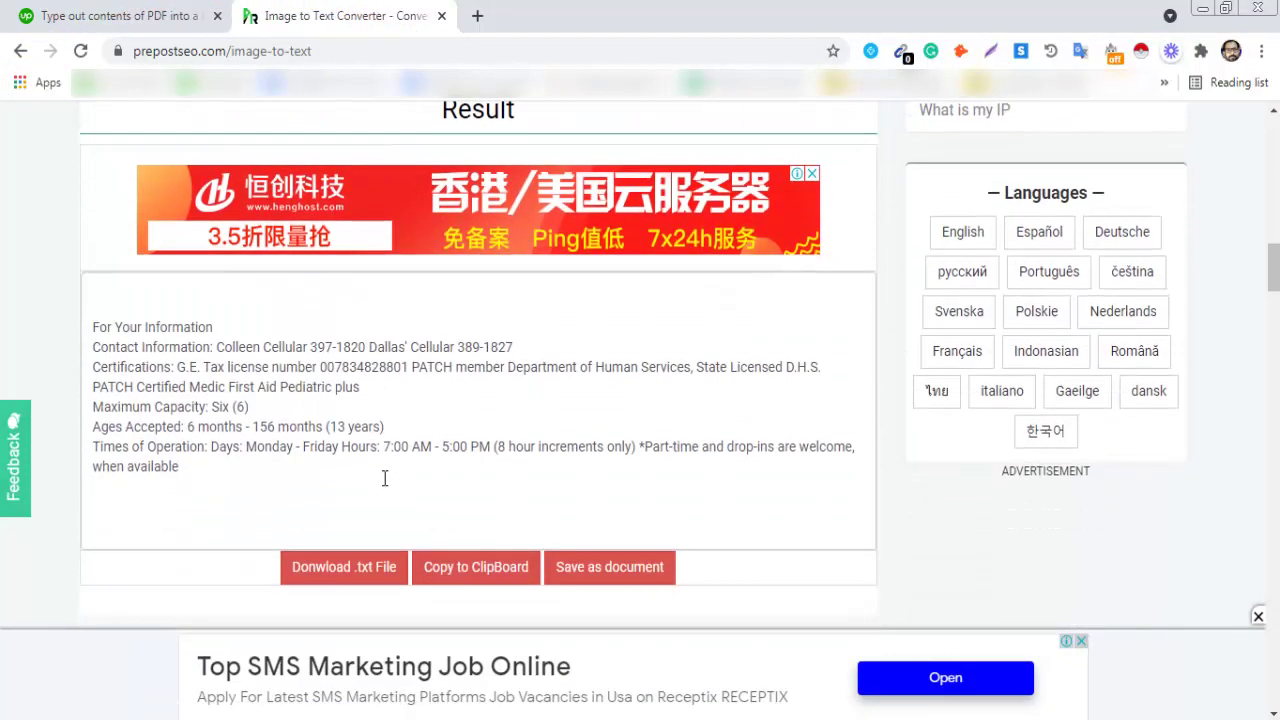
{"action": "left_click", "coordinate": [145, 18]}
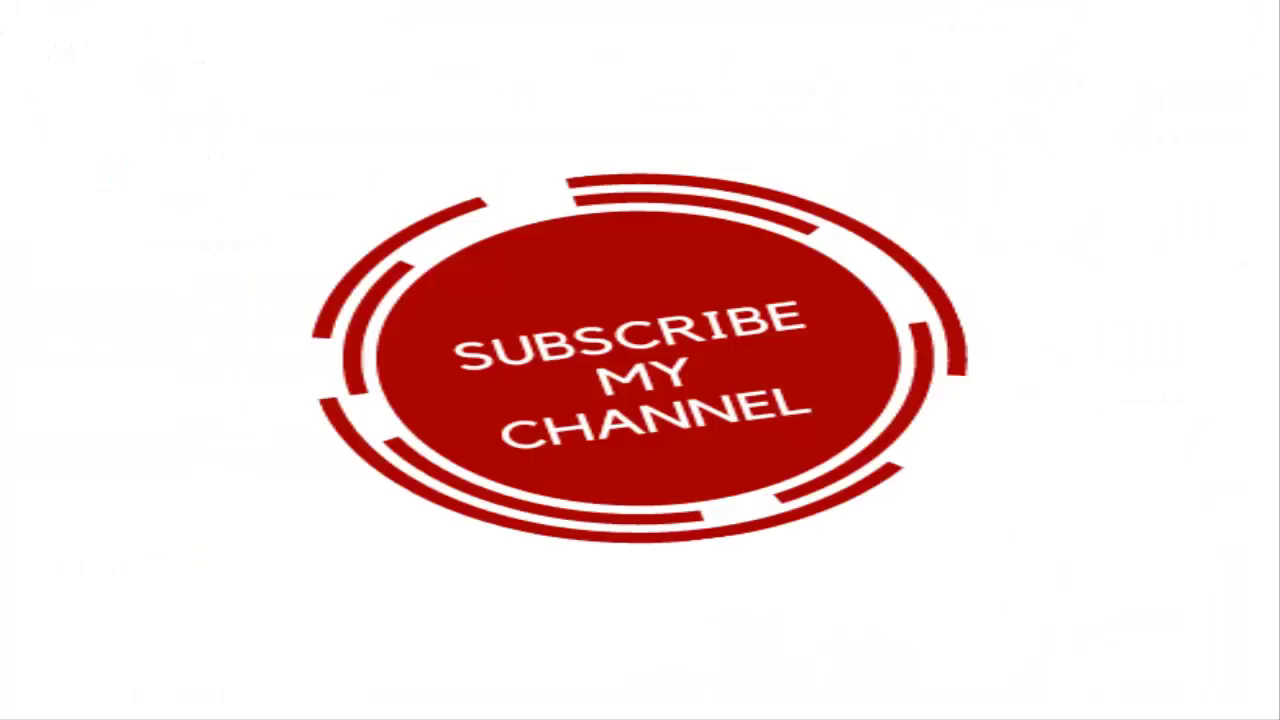